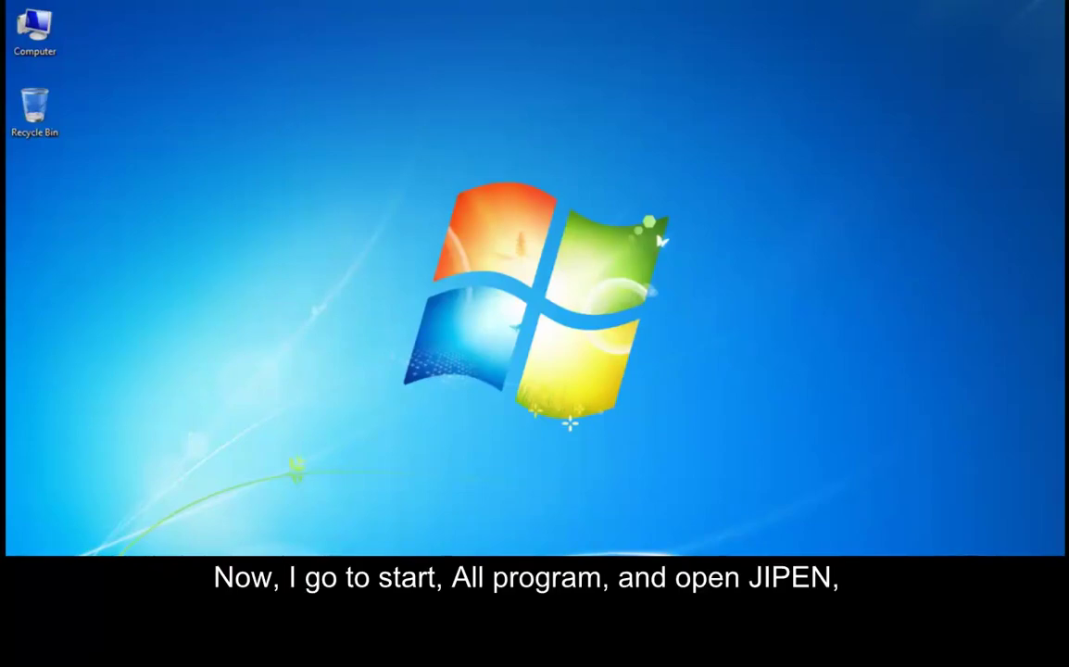
Launch JiJi Password Expiration Notification from the JiJi Technologies folder in the Start menu
{"action": "key", "text": "super"}
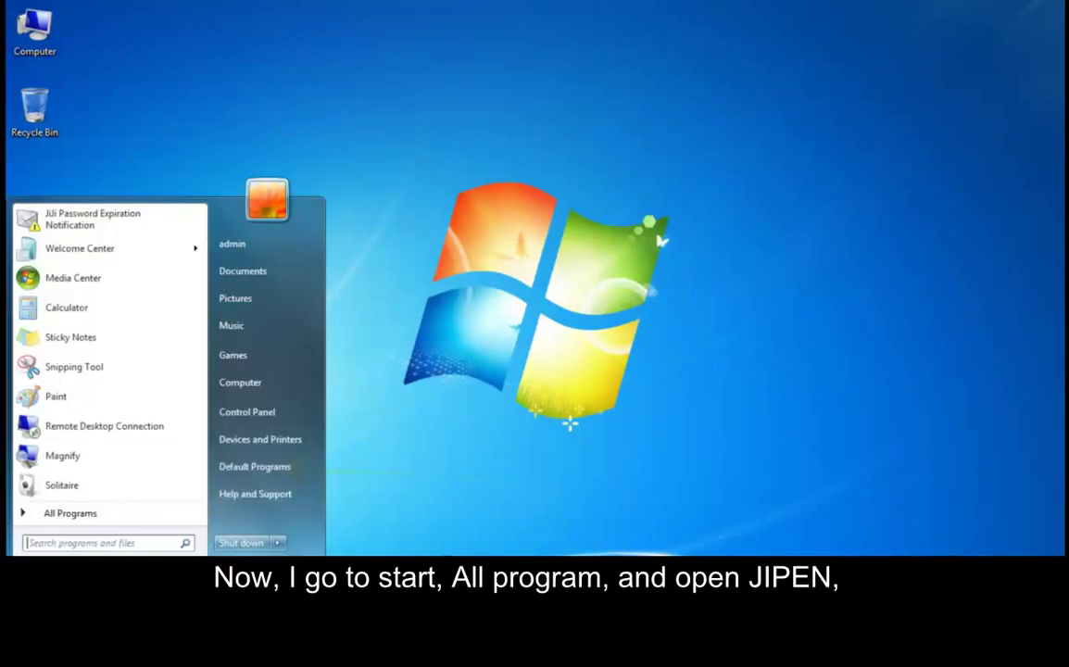
{"action": "left_click", "coordinate": [62, 515]}
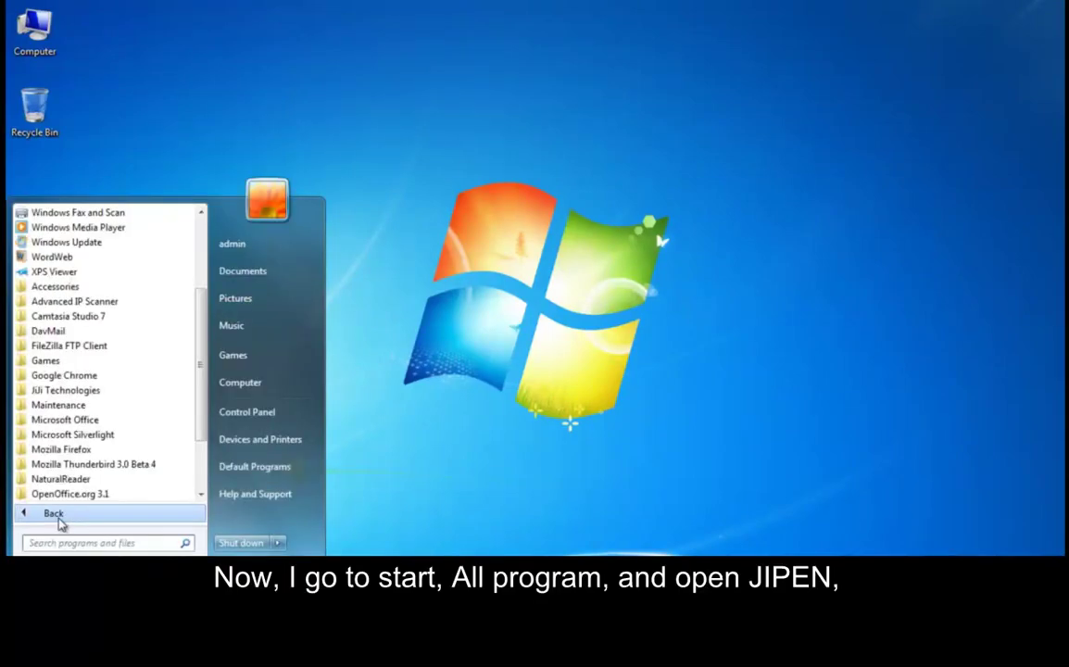
{"action": "left_click", "coordinate": [47, 390]}
{"action": "left_click", "coordinate": [52, 420]}
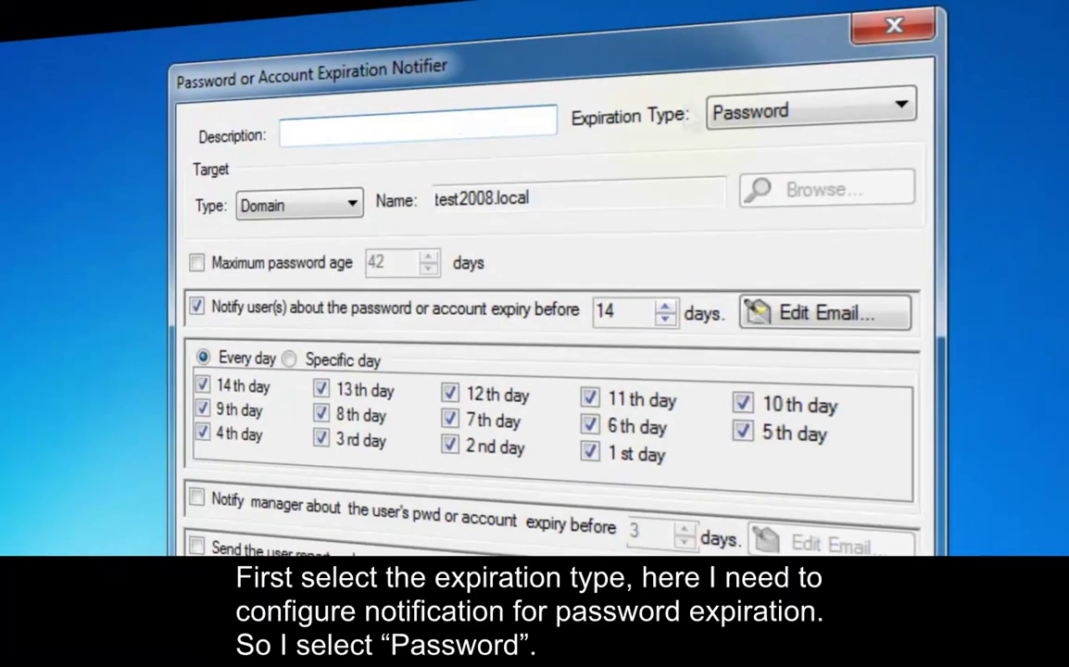
Set the expiration type to Password and describe the task as 'Password Expiry Notification'
{"action": "left_click", "coordinate": [851, 113]}
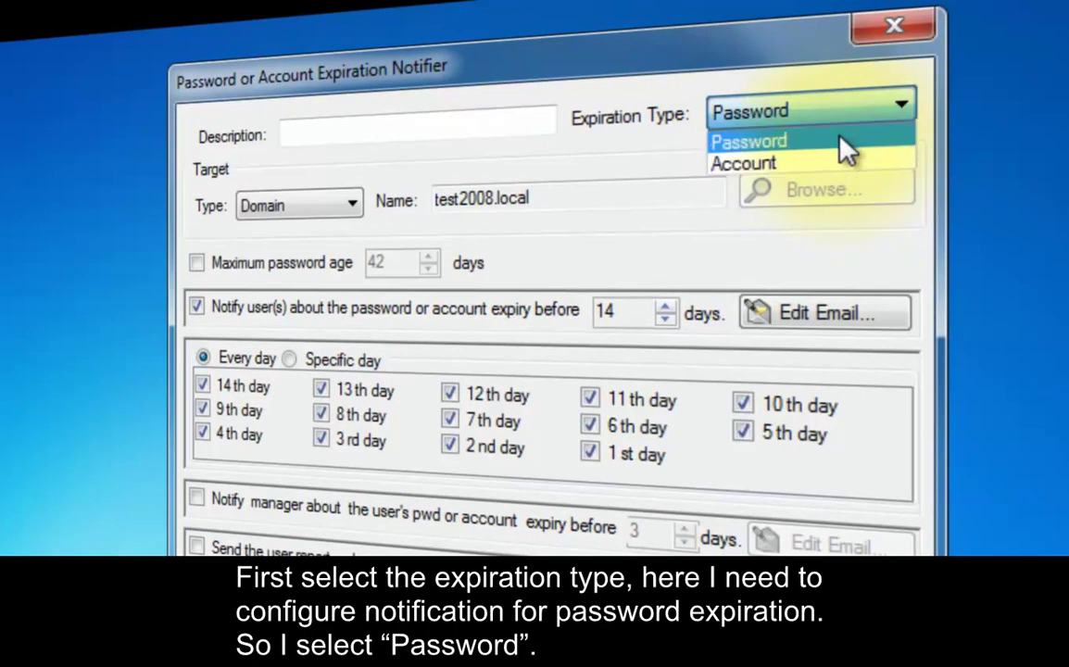
{"action": "left_click", "coordinate": [841, 139]}
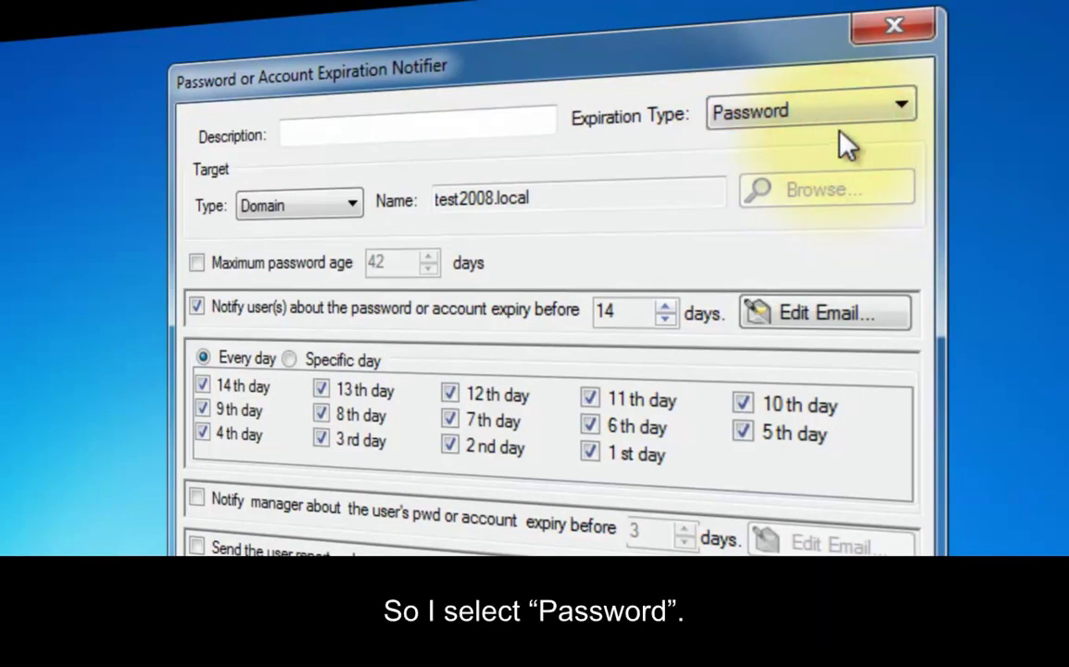
{"action": "left_click", "coordinate": [345, 118]}
{"action": "left_click", "coordinate": [343, 125]}
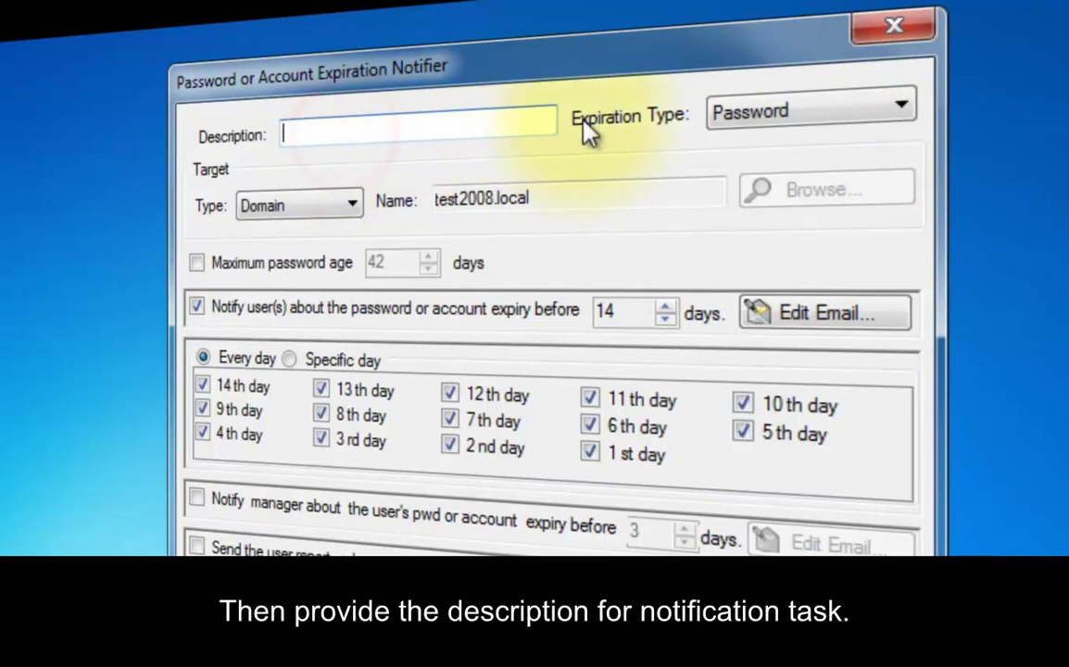
{"action": "type", "text": "Password Expiry Notification"}
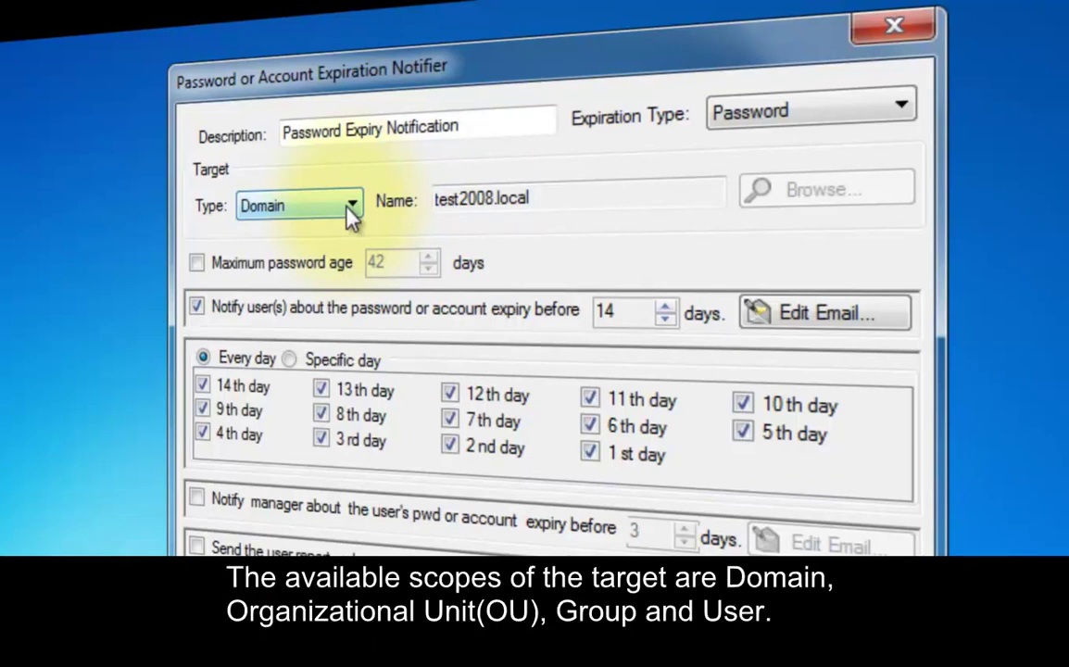
Change the target type to OrganizationalUnit and bring up the OU chooser
{"action": "left_click", "coordinate": [352, 211]}
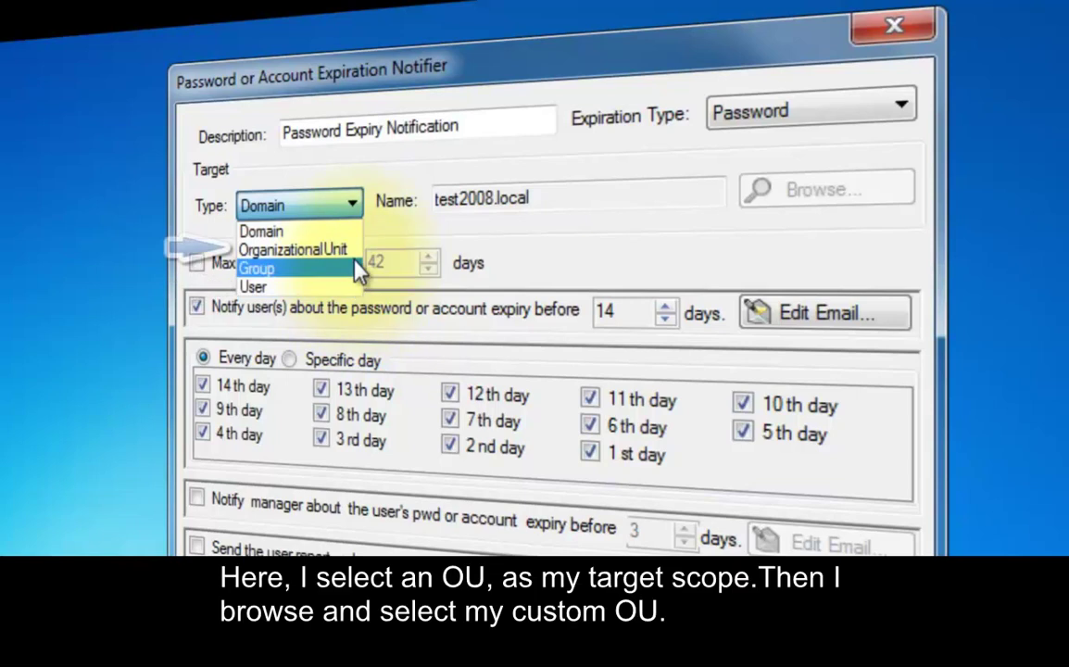
{"action": "left_click", "coordinate": [355, 252]}
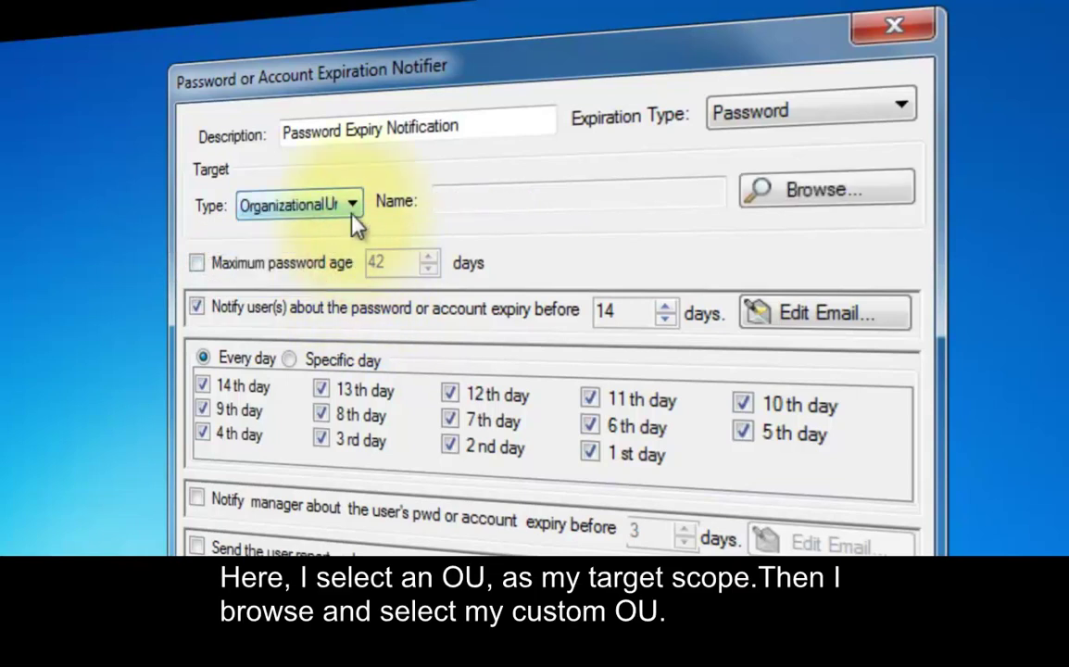
{"action": "left_click", "coordinate": [827, 189]}
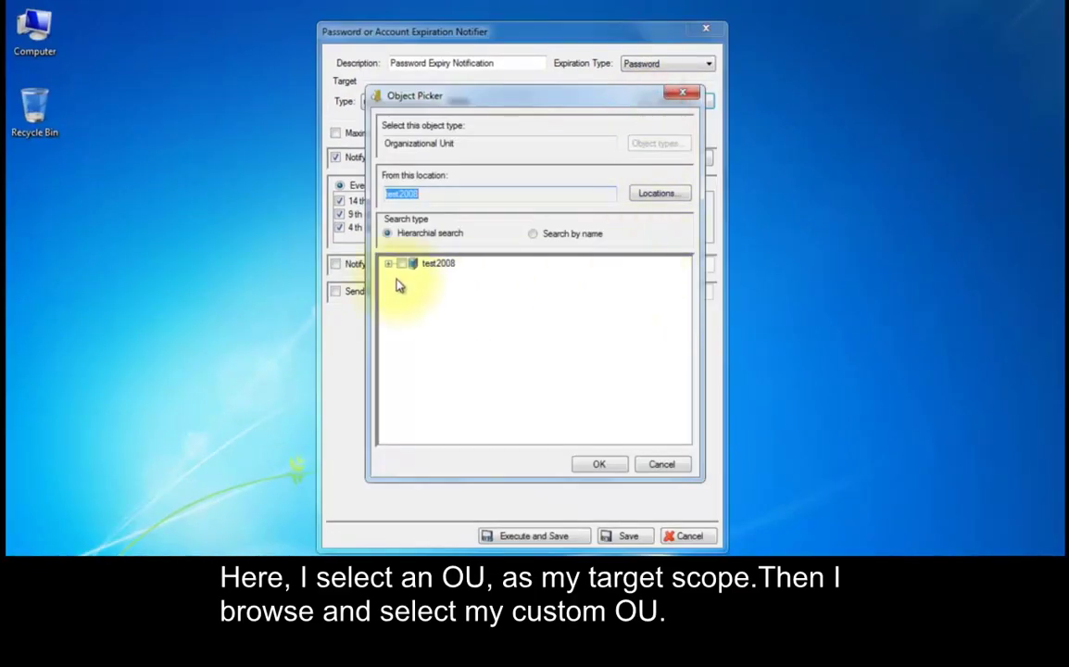
Pick the 'pwd soon to be expired' OU under test2008 and enable Maximum password age
{"action": "left_click", "coordinate": [288, 505]}
{"action": "left_click", "coordinate": [416, 351]}
{"action": "left_click", "coordinate": [594, 464]}
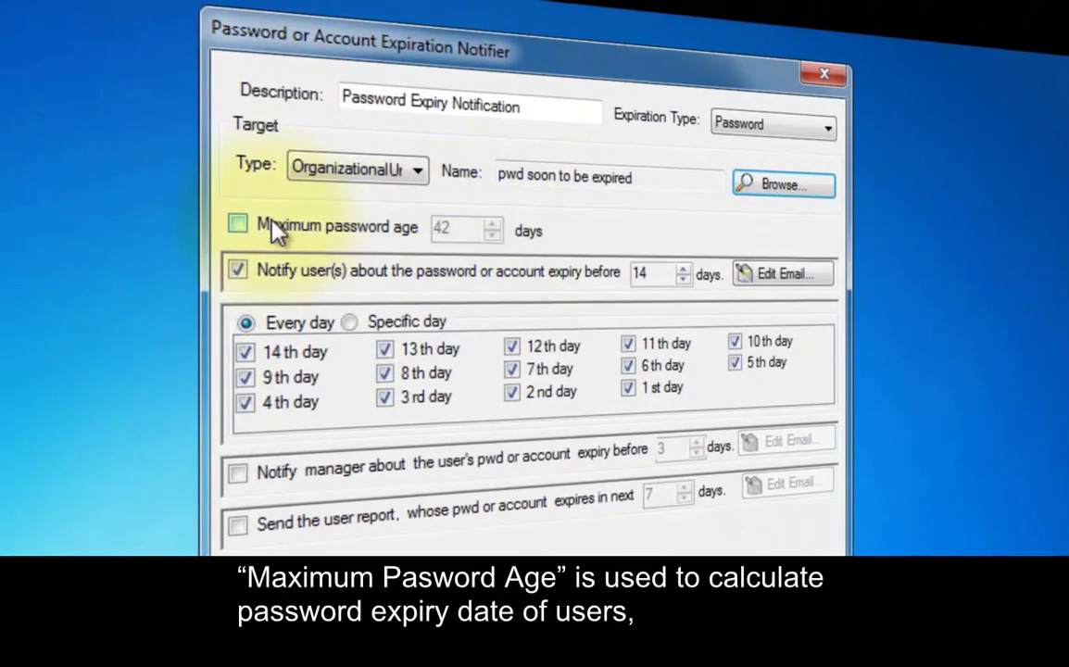
{"action": "left_click", "coordinate": [336, 132]}
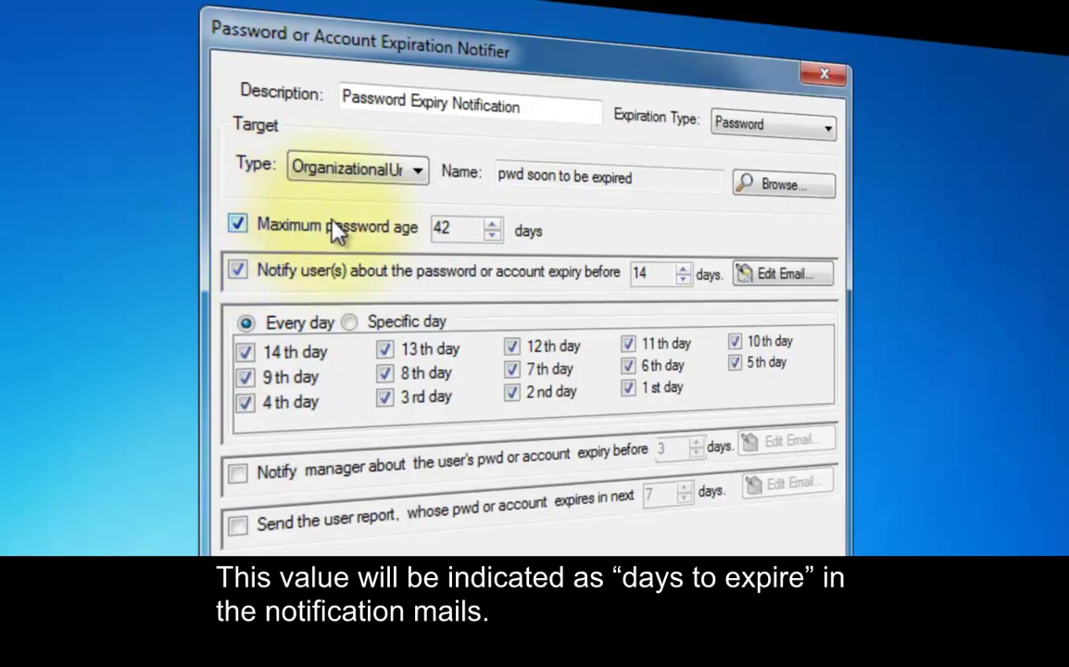
Lower maximum password age from 42 to 40 days and notify users 15 days before expiry
{"action": "left_click", "coordinate": [492, 234]}
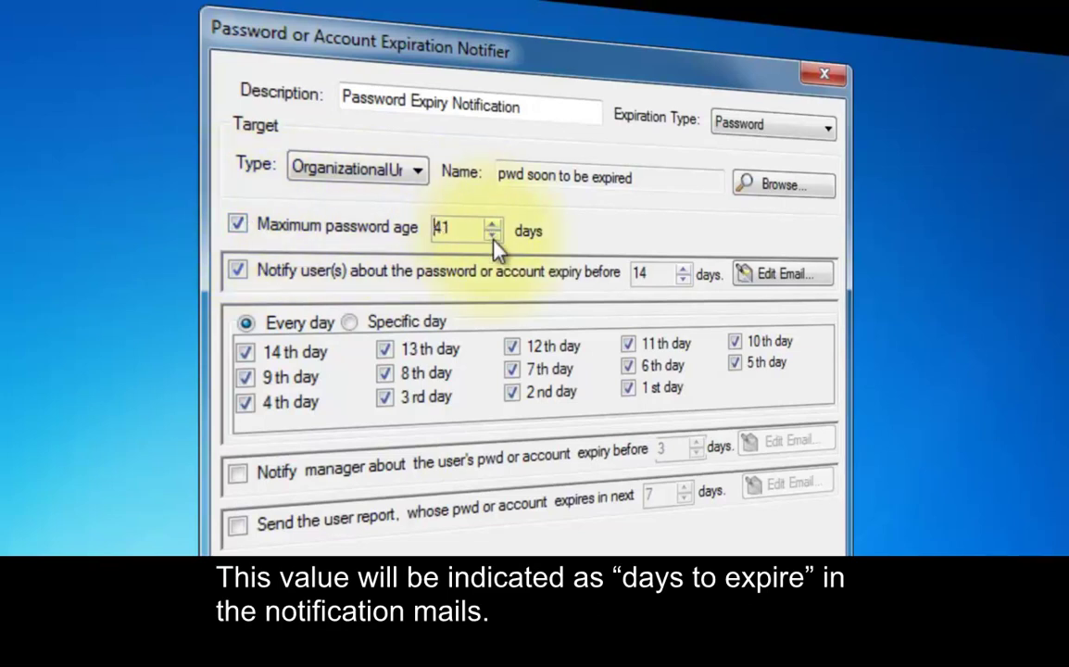
{"action": "left_click", "coordinate": [493, 234]}
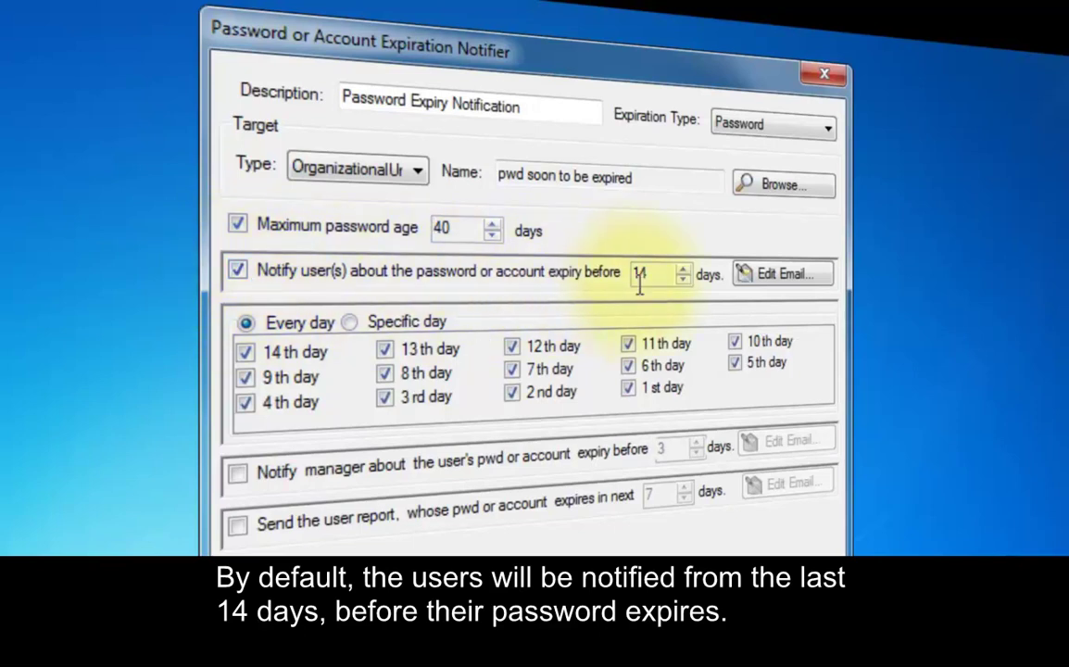
{"action": "left_click", "coordinate": [683, 270]}
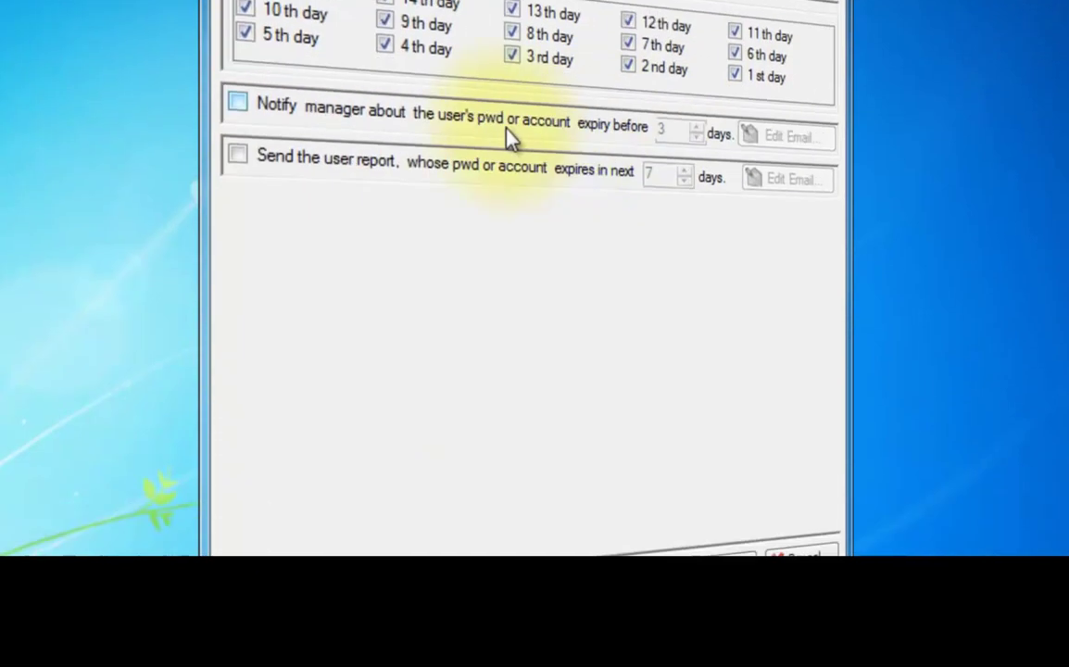
Enable manager notification 3 days before expiry and the 7-day expiring-users report
{"action": "left_click", "coordinate": [248, 51]}
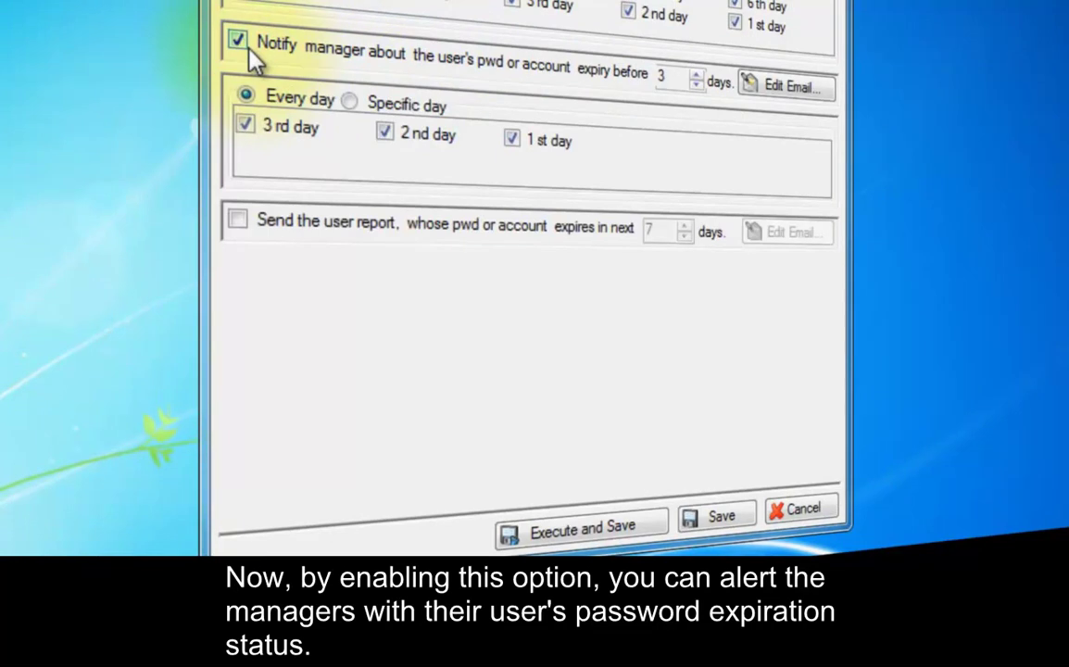
{"action": "left_click", "coordinate": [247, 222]}
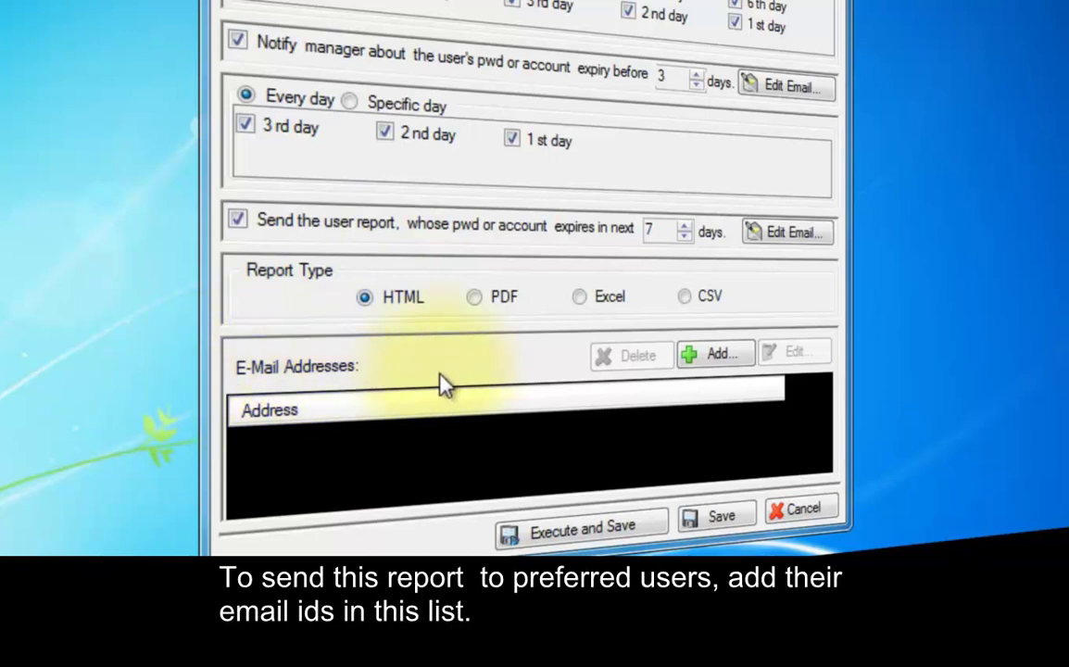
Add a recipient's SMTP e-mail address to the report's E-Mail Addresses list
{"action": "left_click", "coordinate": [719, 357]}
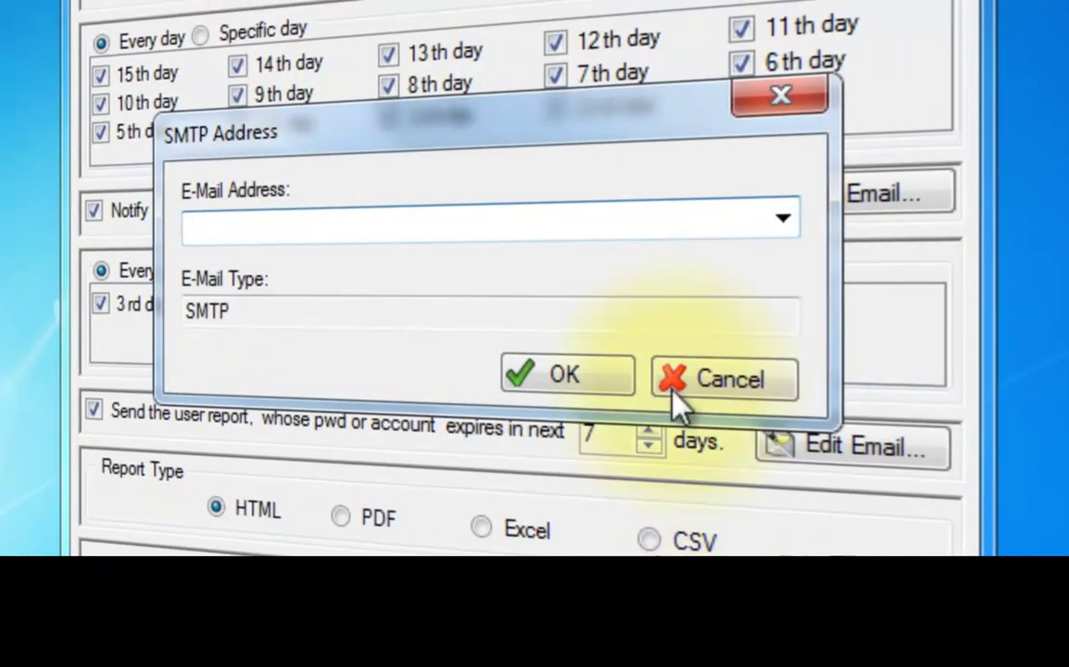
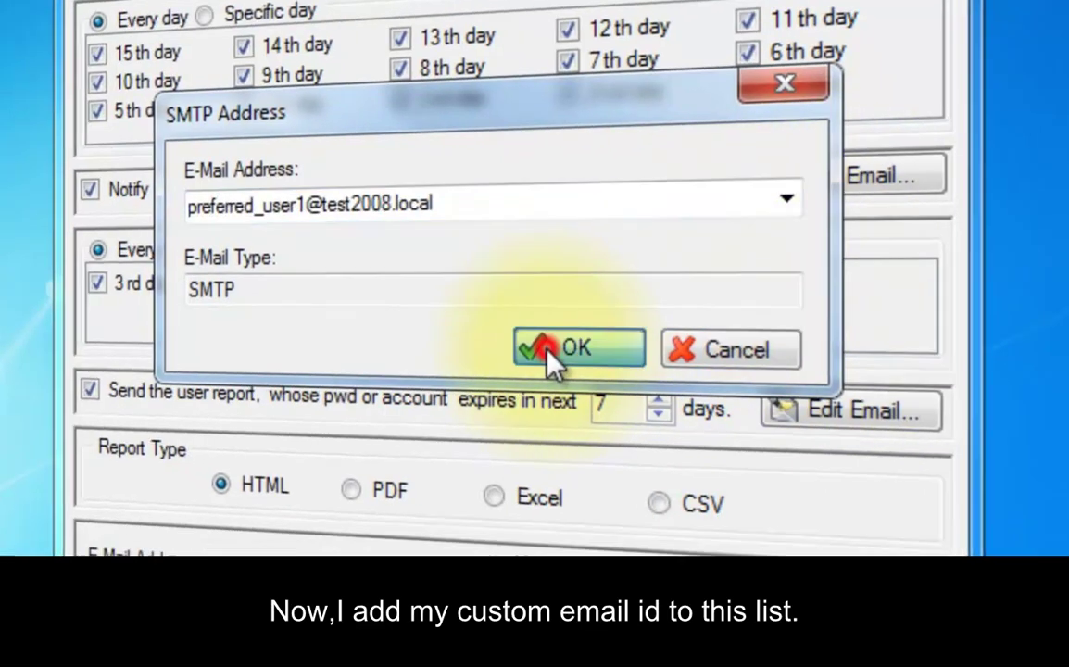
{"action": "left_click", "coordinate": [542, 376]}
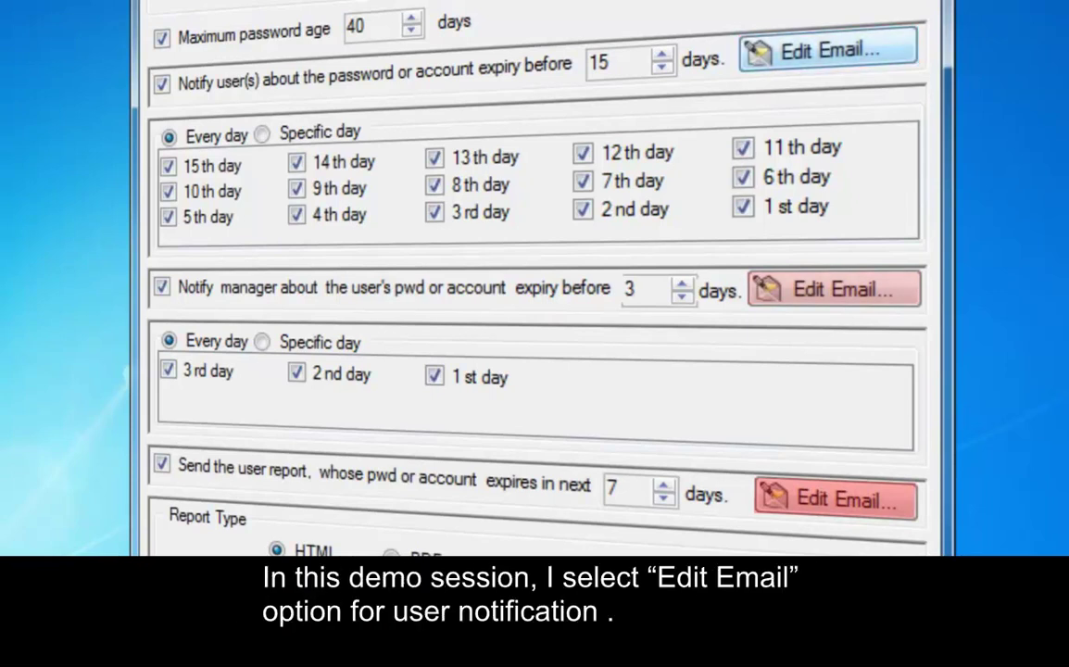
Open the user notification e-mail template, toggling the format to Plain Text and back to HTML
{"action": "left_click", "coordinate": [799, 53]}
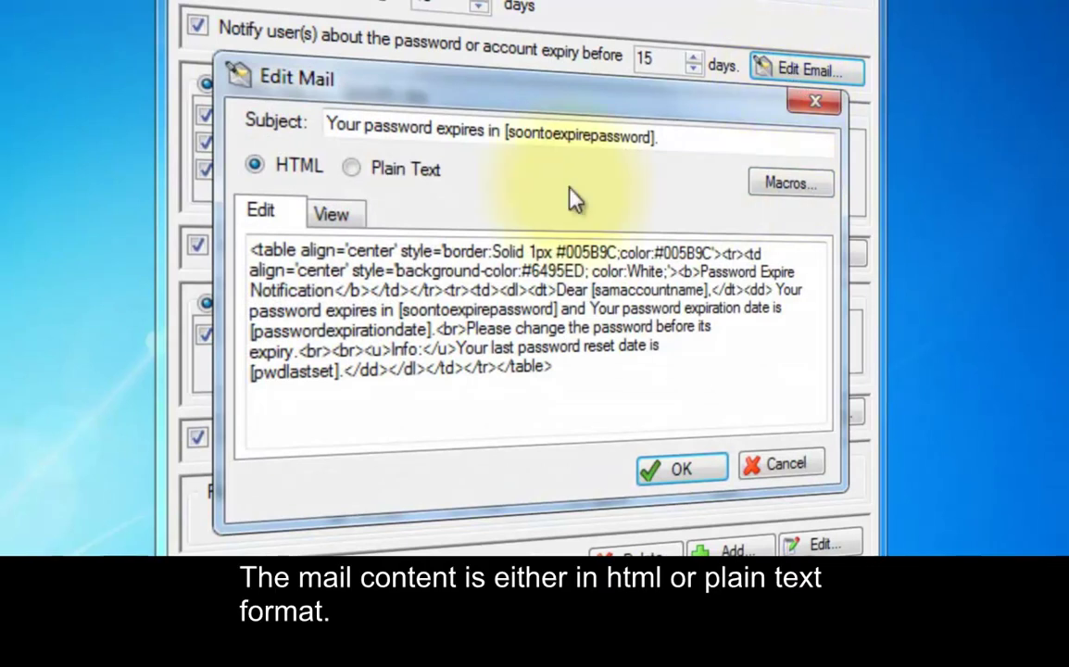
{"action": "left_click", "coordinate": [351, 169]}
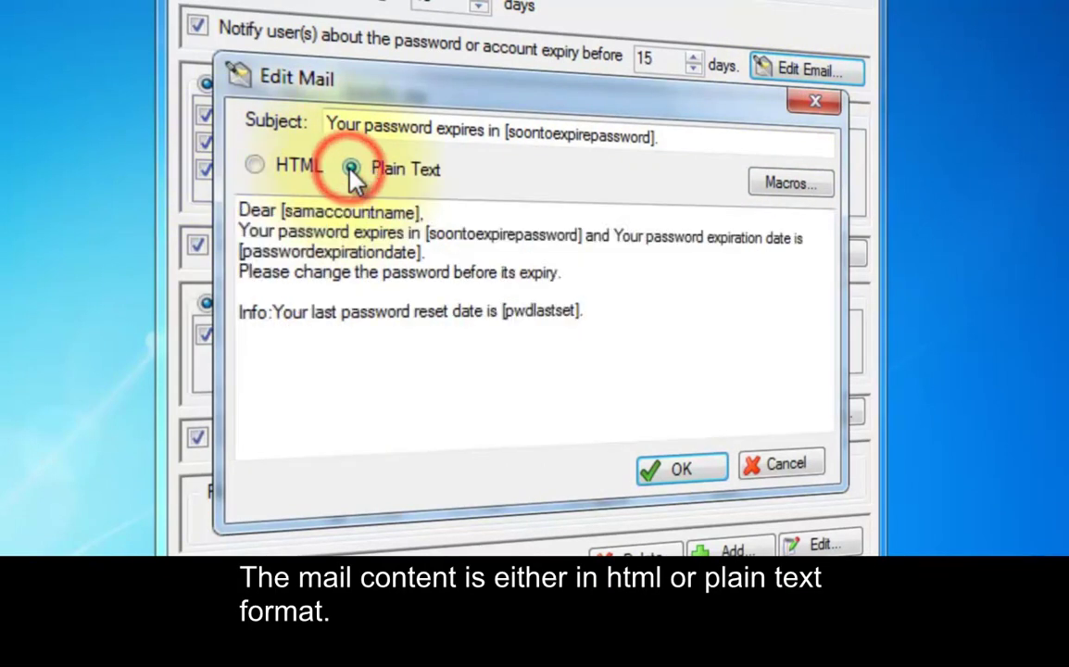
{"action": "left_click", "coordinate": [255, 166]}
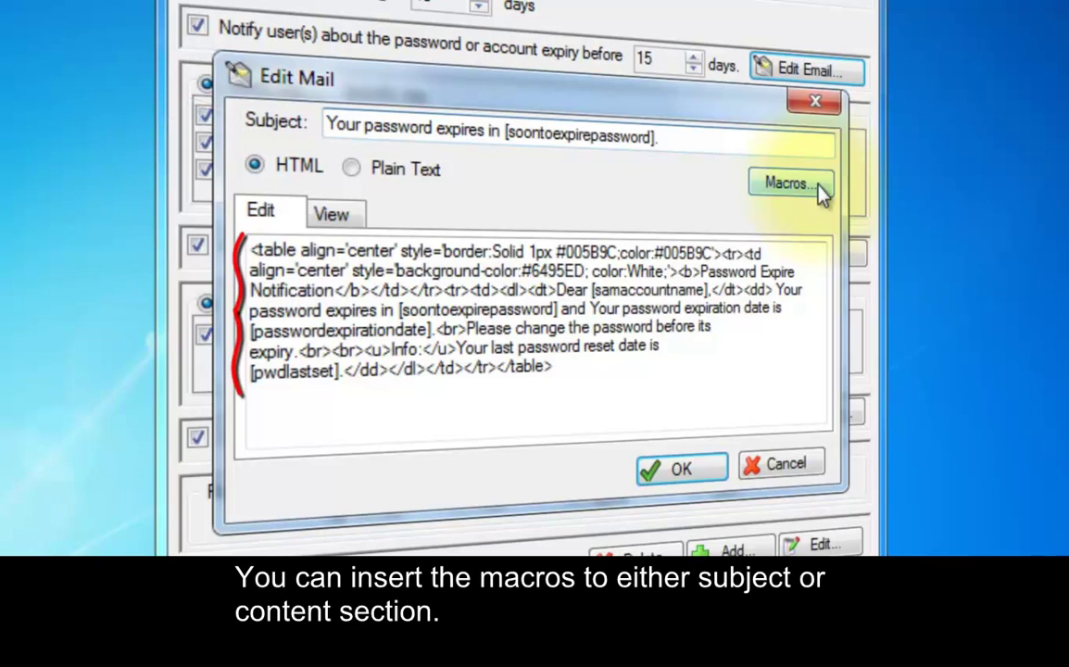
Make the subject 'Hi [samaccountname], your password expires in [soontoexpirepassword].' and save the template
{"action": "left_click", "coordinate": [820, 192]}
{"action": "left_click", "coordinate": [489, 196]}
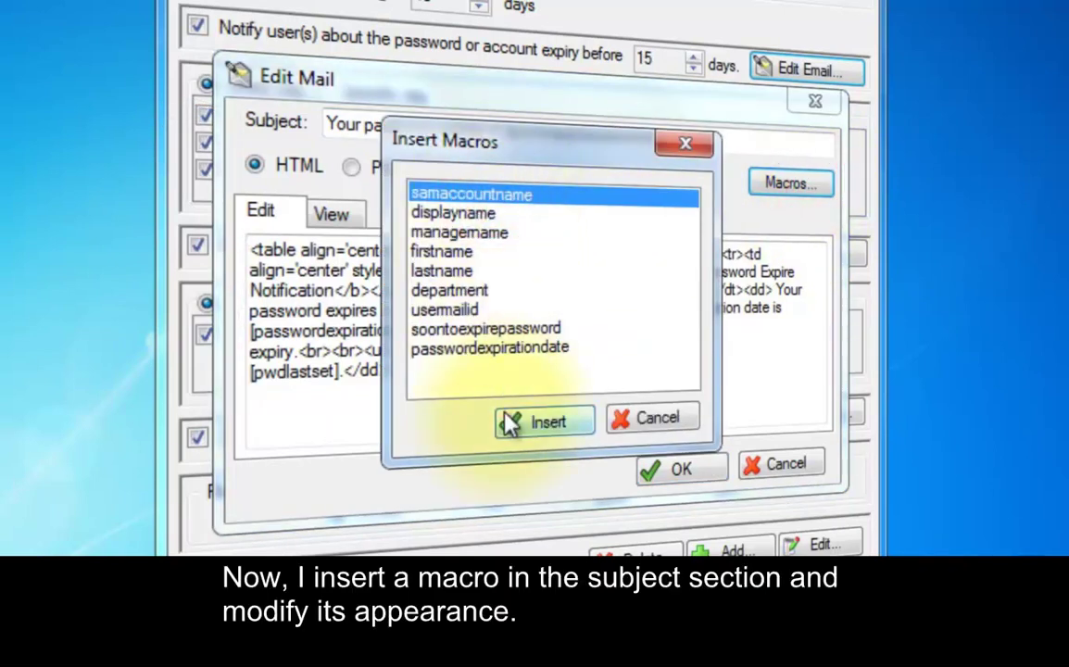
{"action": "left_click", "coordinate": [509, 423]}
{"action": "left_click", "coordinate": [328, 124]}
{"action": "type", "text": "Hi"}
{"action": "key", "text": "Right"}
{"action": "key", "text": "Right"}
{"action": "key", "text": "Right"}
{"action": "key", "text": "Right"}
{"action": "key", "text": "Right"}
{"action": "key", "text": "Right"}
{"action": "key", "text": "Right"}
{"action": "key", "text": "Right"}
{"action": "key", "text": "Right"}
{"action": "key", "text": "Right"}
{"action": "key", "text": "Right"}
{"action": "key", "text": "Right"}
{"action": "key", "text": "Right"}
{"action": "key", "text": "Right"}
{"action": "key", "text": "Right"}
{"action": "key", "text": "Right"}
{"action": "type", "text": ","}
{"action": "key", "text": "Delete"}
{"action": "type", "text": "y"}
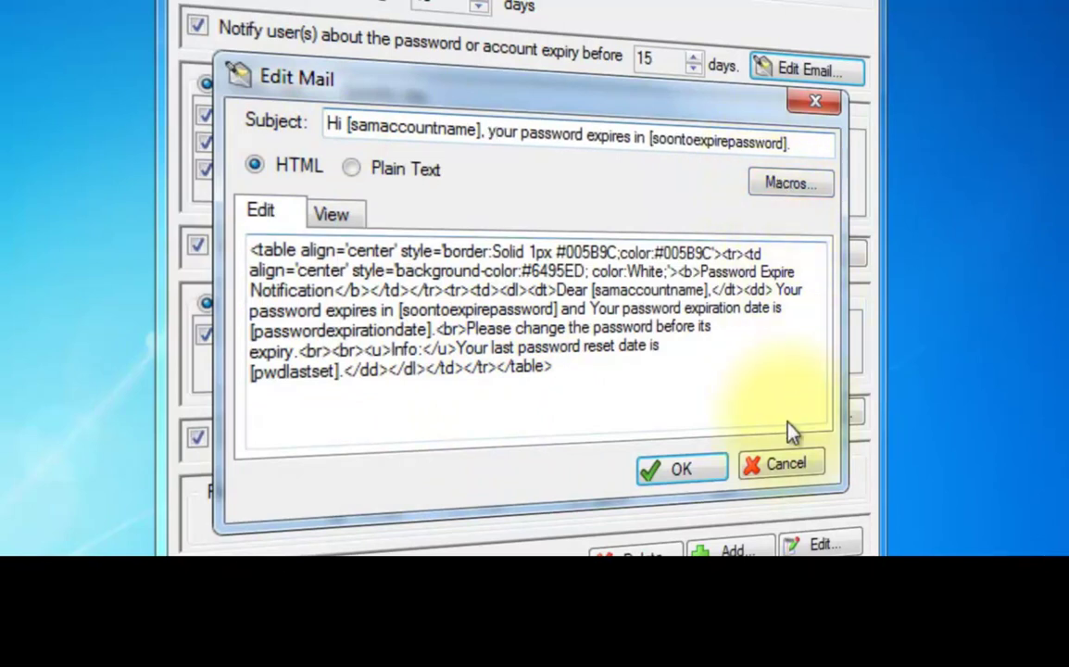
{"action": "left_click", "coordinate": [681, 469]}
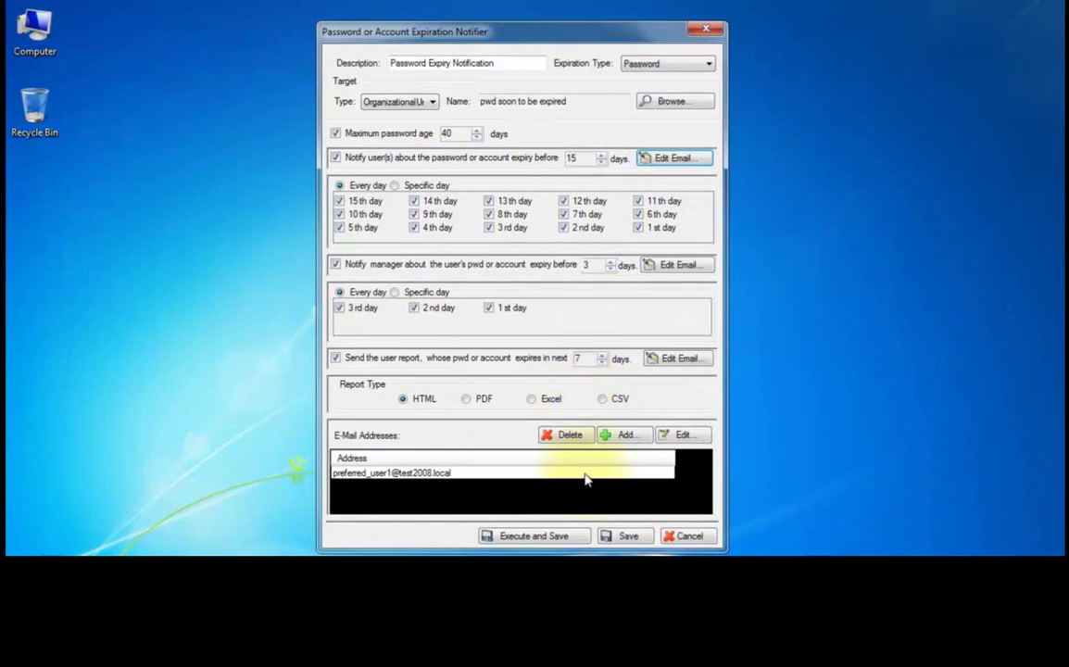
Save and run the task under the administrator account's credentials, confirming the authentication message
{"action": "left_click", "coordinate": [567, 537]}
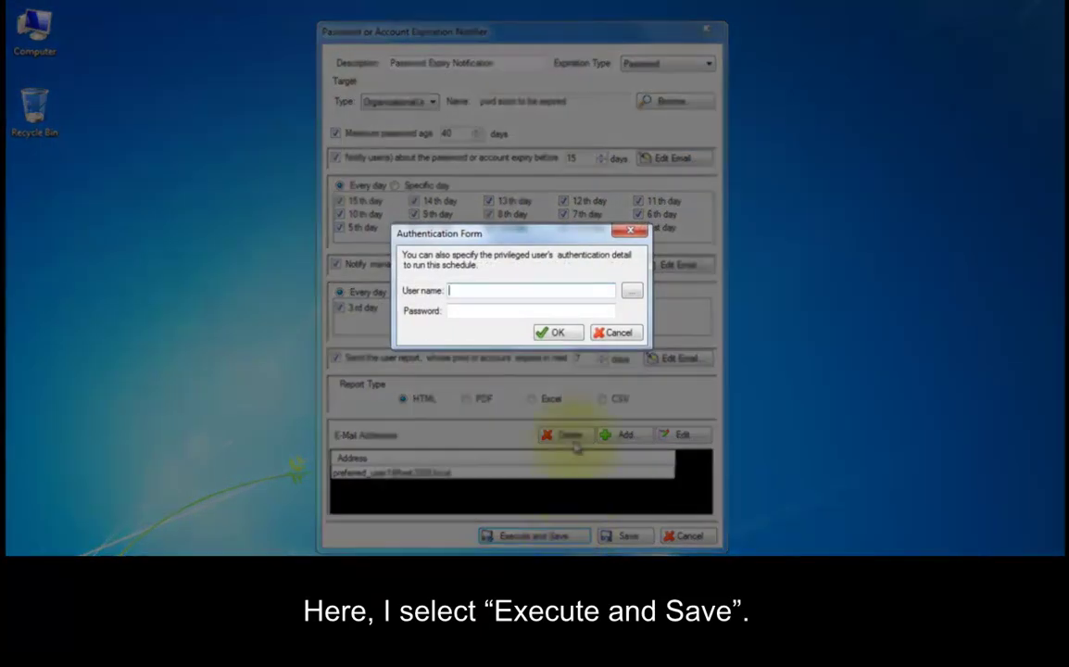
{"action": "left_click", "coordinate": [582, 289]}
{"action": "type", "text": "administrator"}
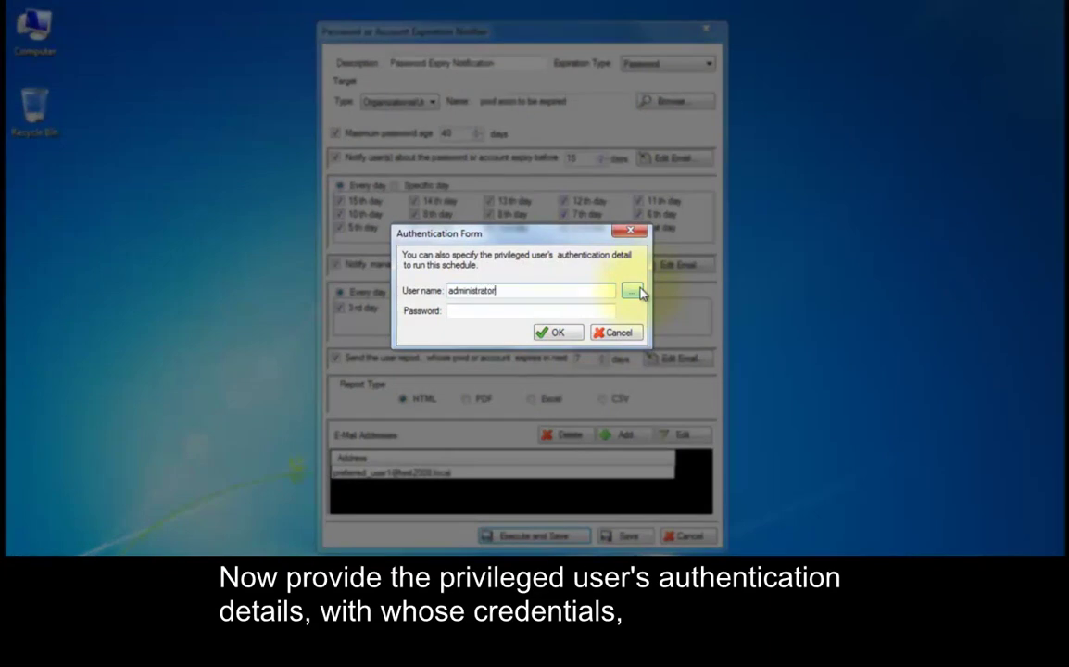
{"action": "key", "text": "Tab"}
{"action": "type", "text": "********"}
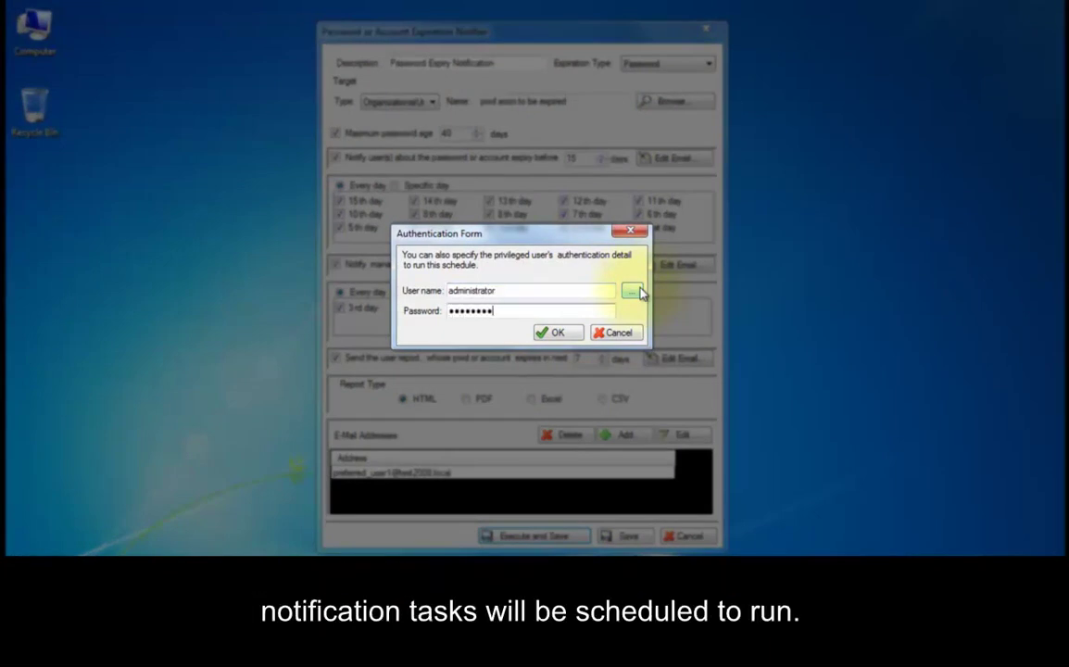
{"action": "left_click", "coordinate": [560, 332]}
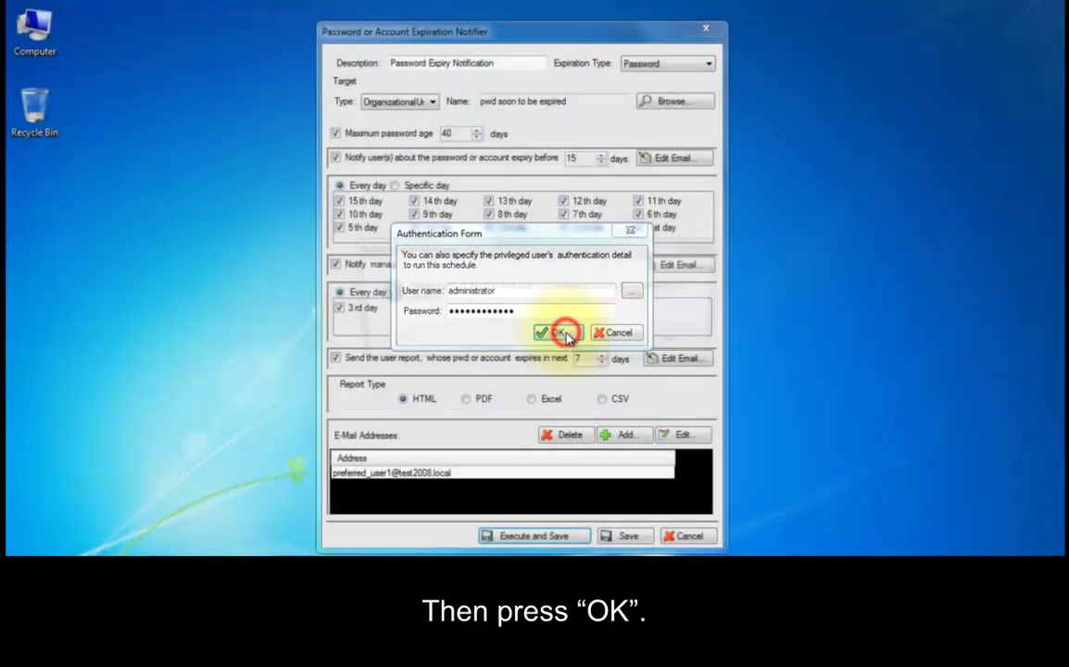
{"action": "left_click", "coordinate": [602, 344]}
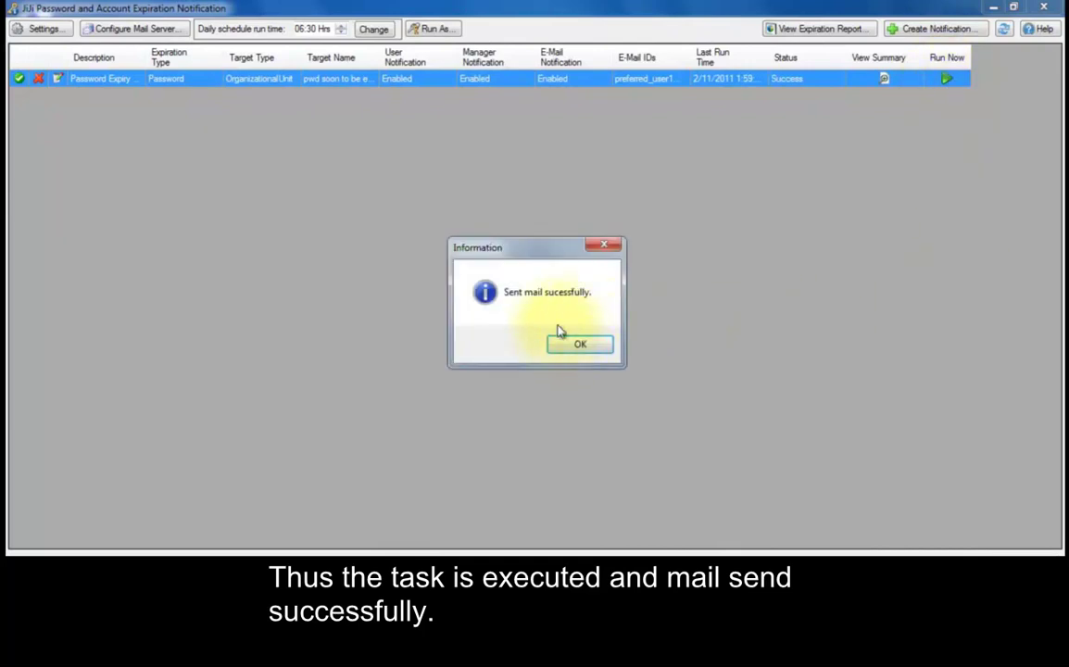
Dismiss the mail-sent message, view the task summary, cancel deletion, and close the editor unchanged
{"action": "left_click", "coordinate": [570, 345]}
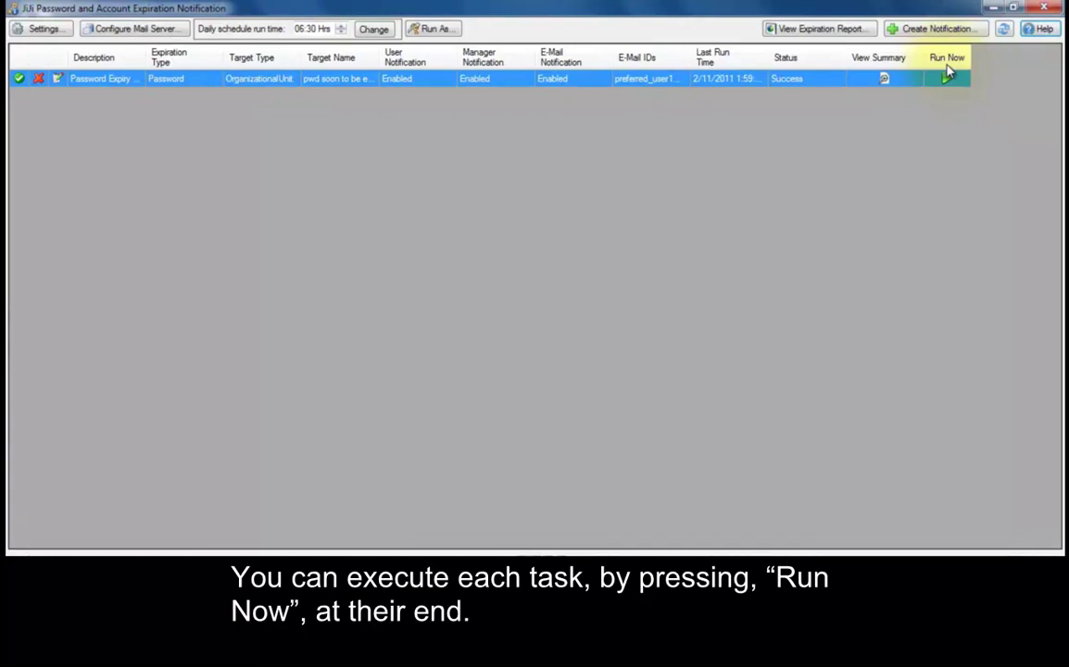
{"action": "left_click", "coordinate": [884, 79]}
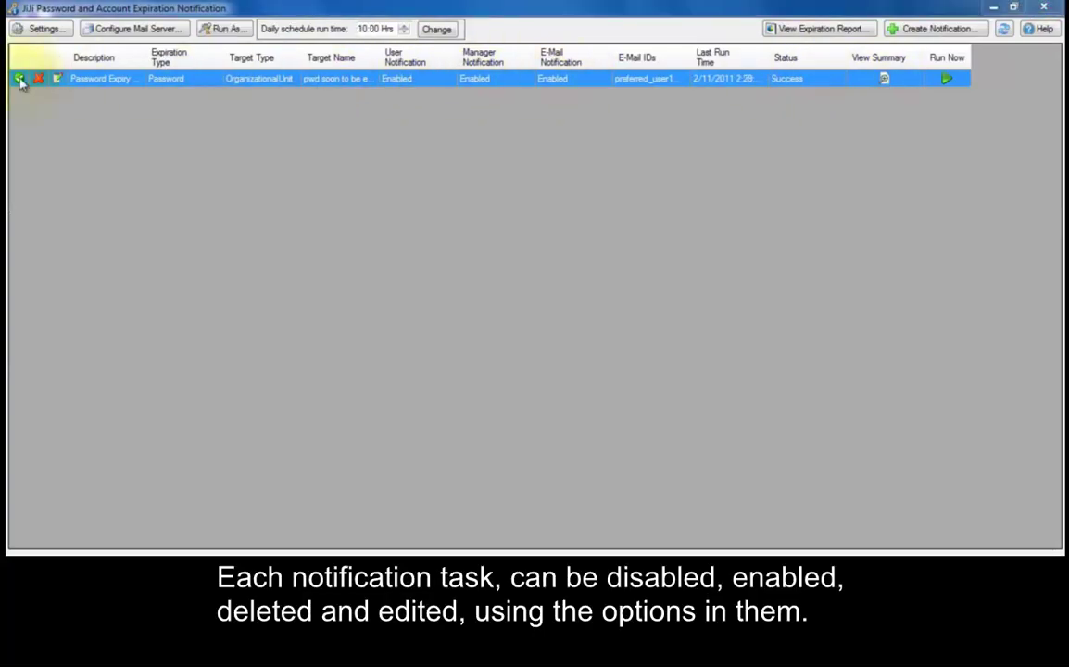
{"action": "left_click", "coordinate": [38, 79]}
{"action": "left_click", "coordinate": [614, 343]}
{"action": "left_click", "coordinate": [56, 79]}
{"action": "left_click", "coordinate": [701, 533]}
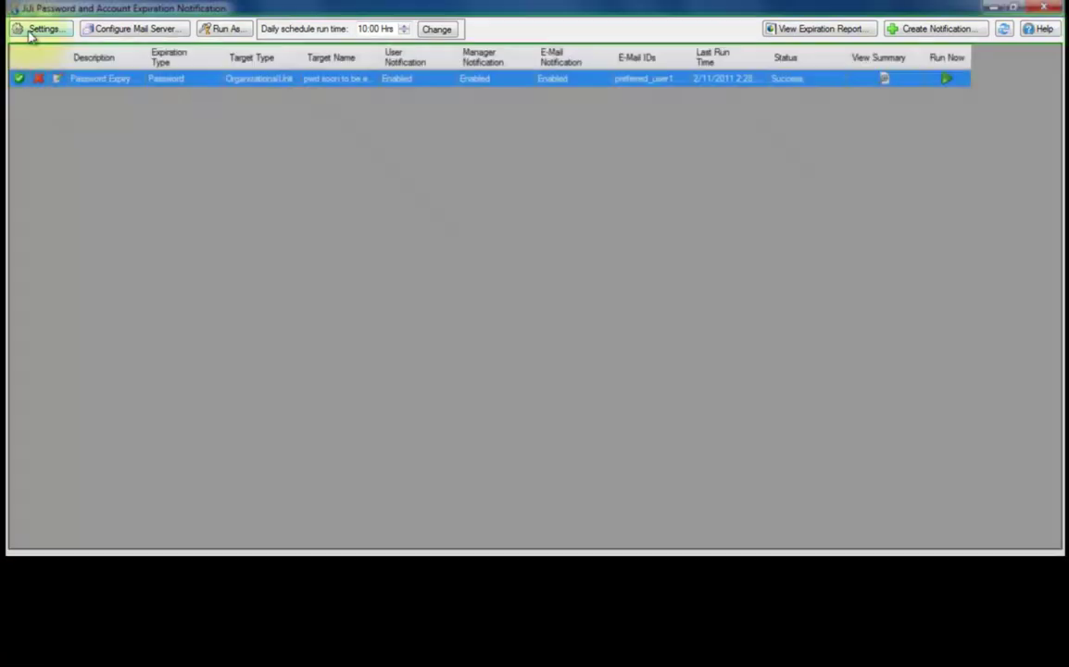
Open the Settings dialog from the toolbar
{"action": "left_click", "coordinate": [35, 29]}
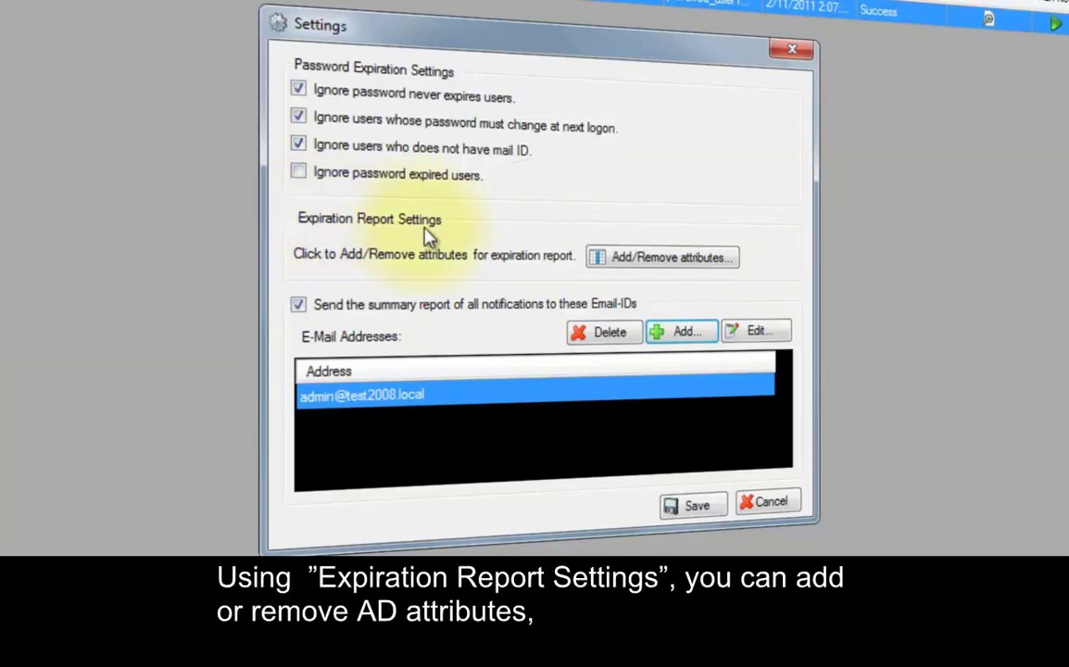
Add the Company and Home attributes as expiration report columns and save the column choice
{"action": "left_click", "coordinate": [619, 265]}
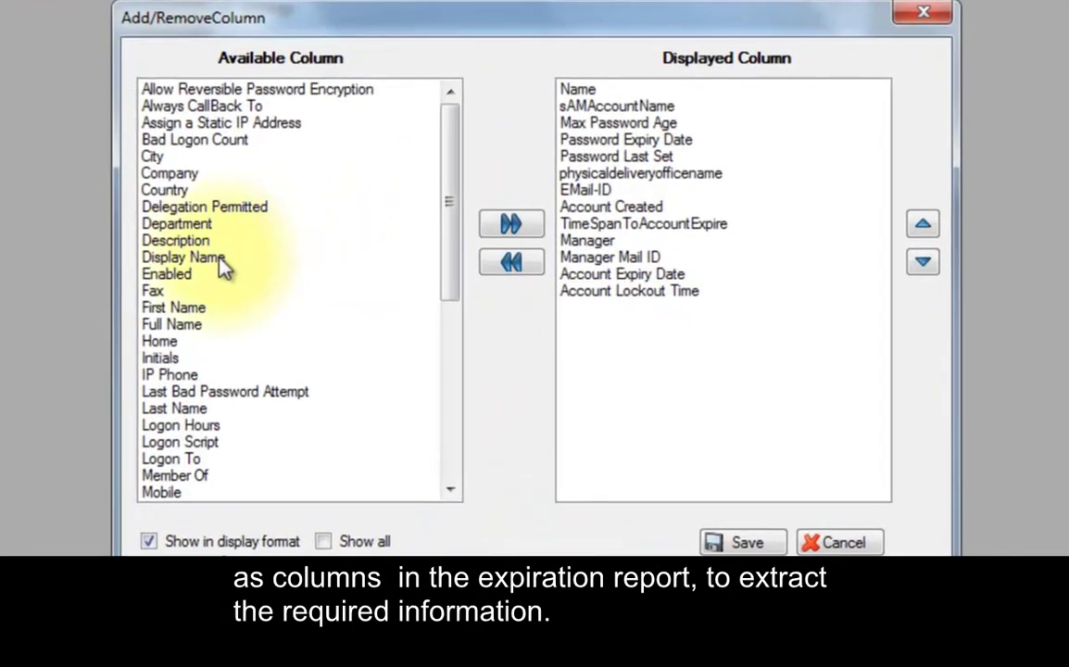
{"action": "left_click", "coordinate": [150, 172]}
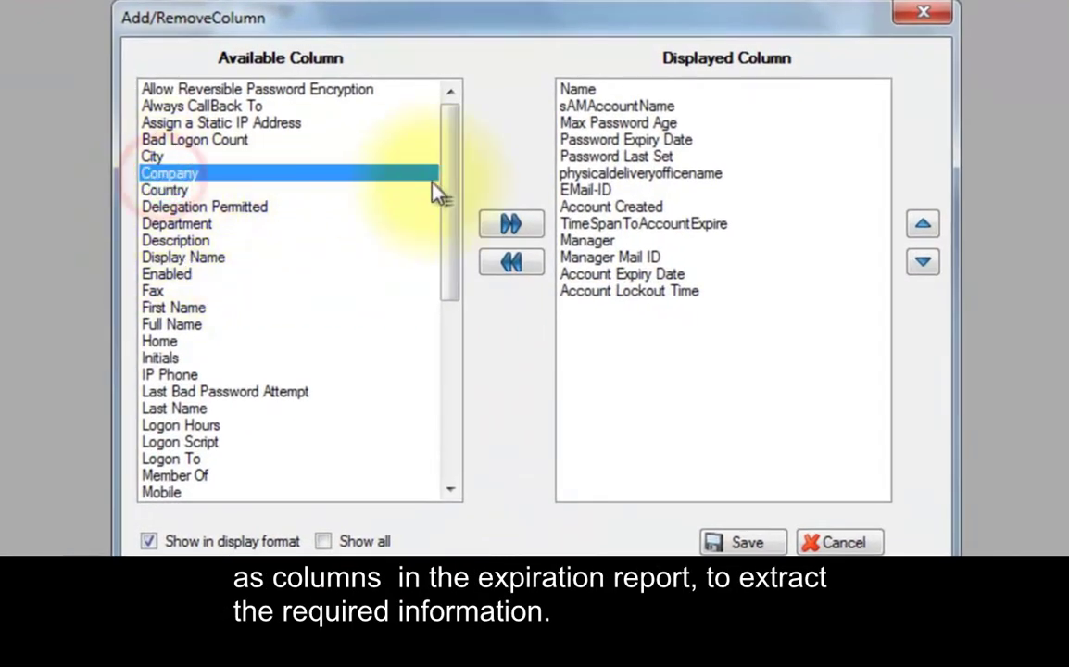
{"action": "left_click", "coordinate": [507, 225]}
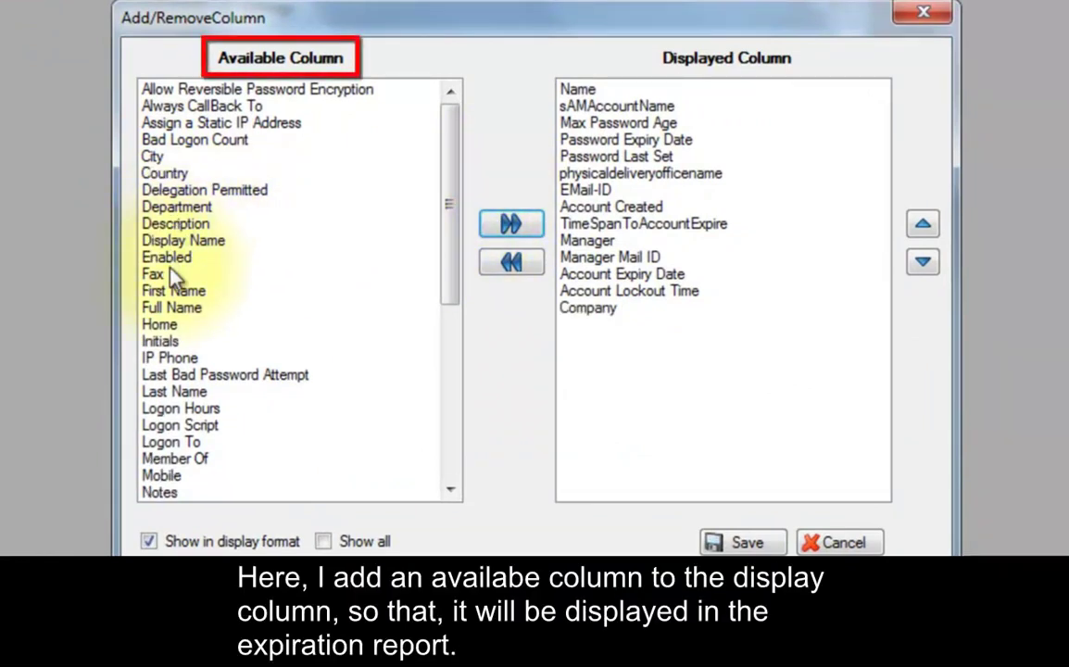
{"action": "left_click", "coordinate": [167, 329]}
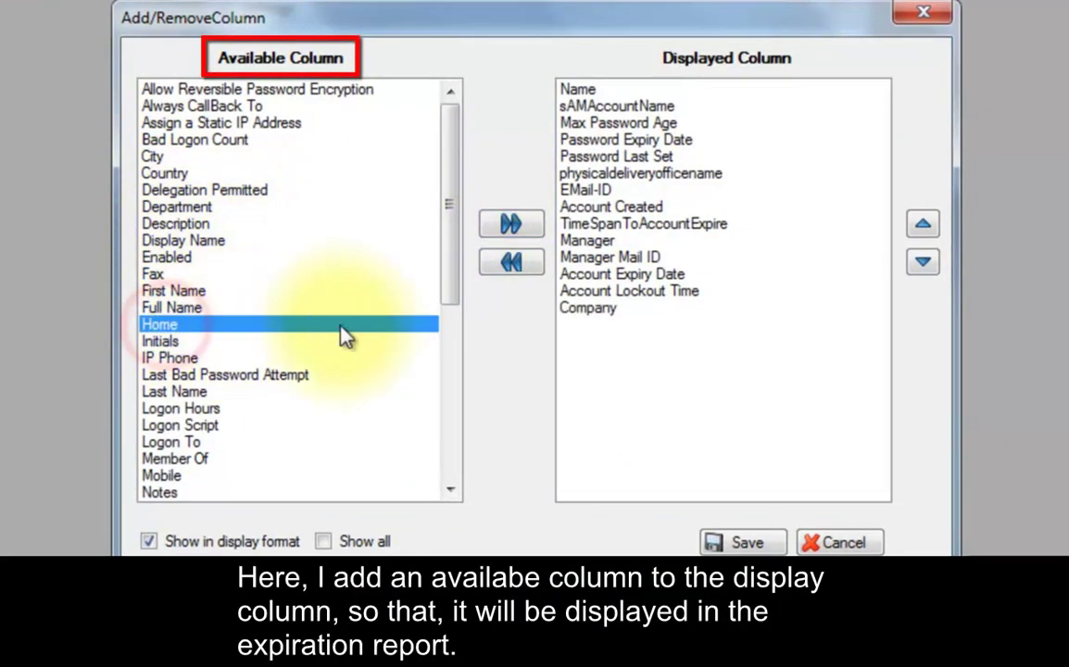
{"action": "left_click", "coordinate": [510, 225]}
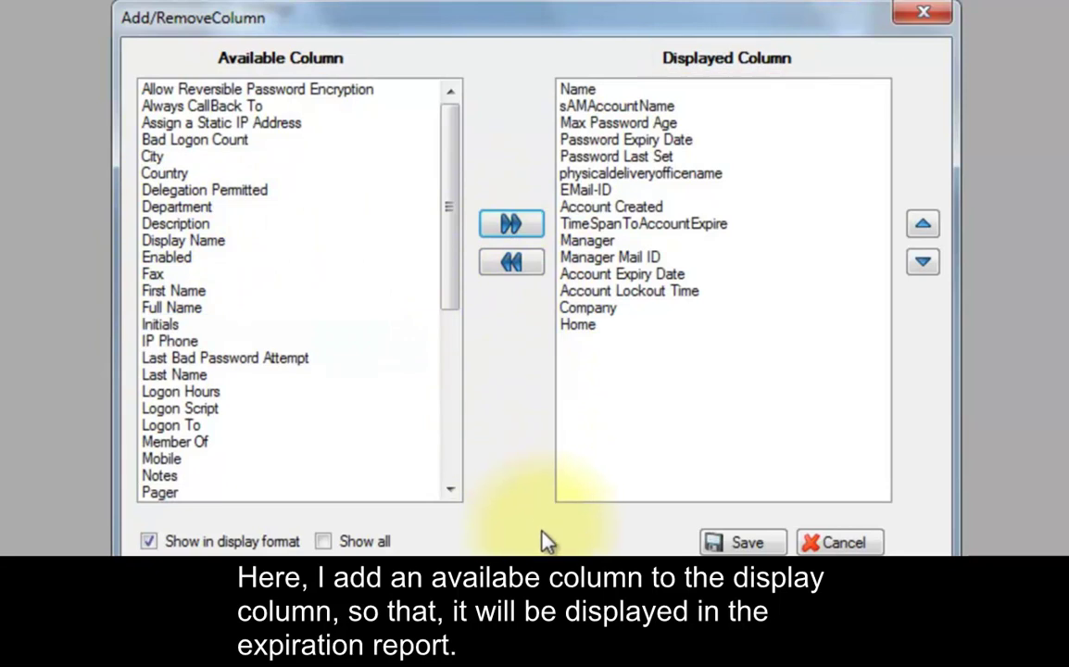
{"action": "left_click", "coordinate": [715, 543]}
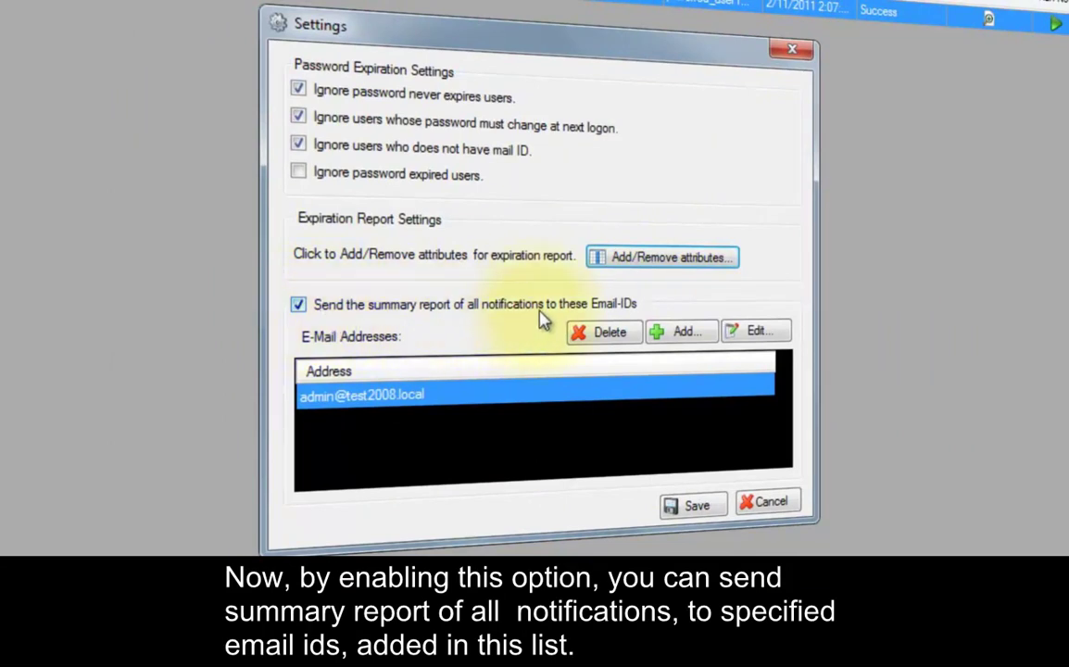
{"action": "left_click", "coordinate": [669, 339]}
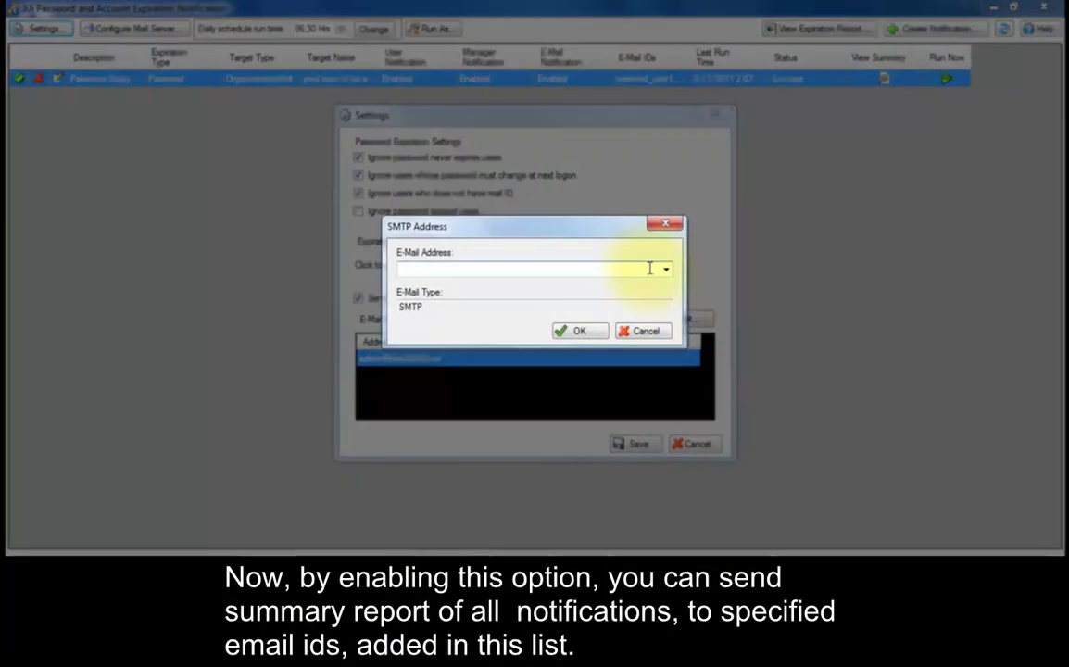
Add the second administrator's e-mail address as a summary-report recipient, save Settings, and view the mail server configuration without changes
{"action": "left_click", "coordinate": [579, 330]}
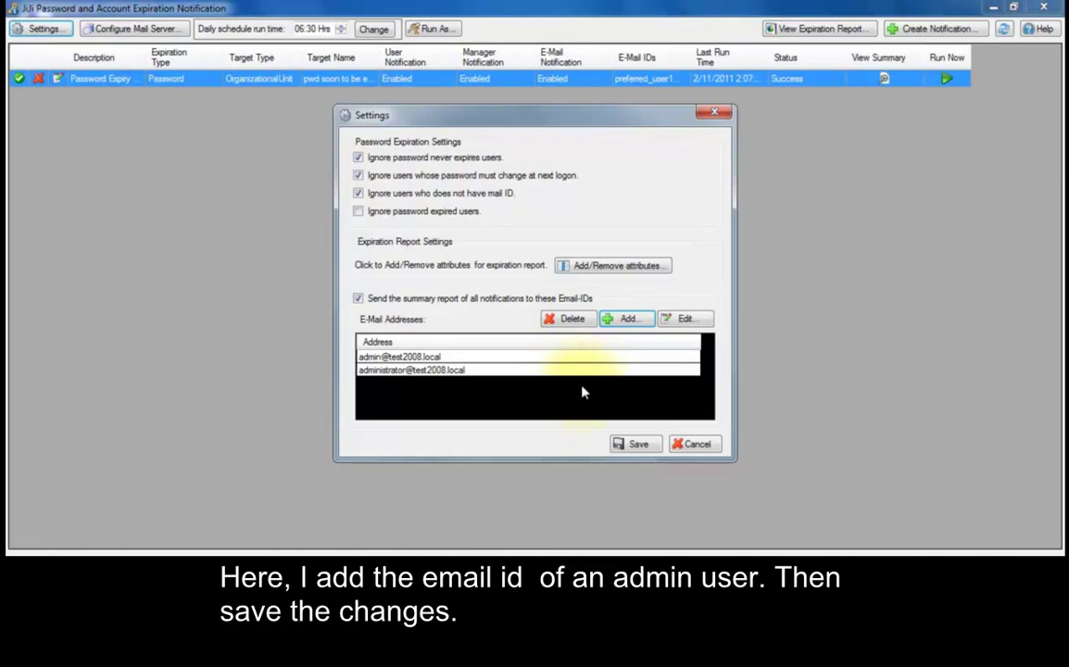
{"action": "left_click", "coordinate": [621, 445]}
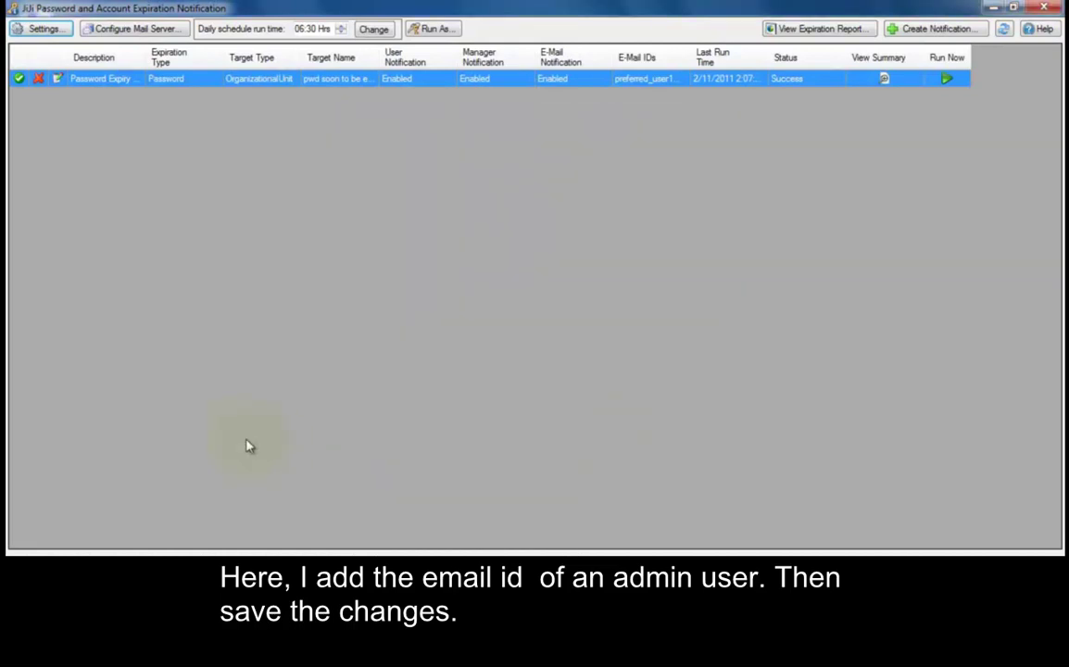
{"action": "left_click", "coordinate": [112, 28]}
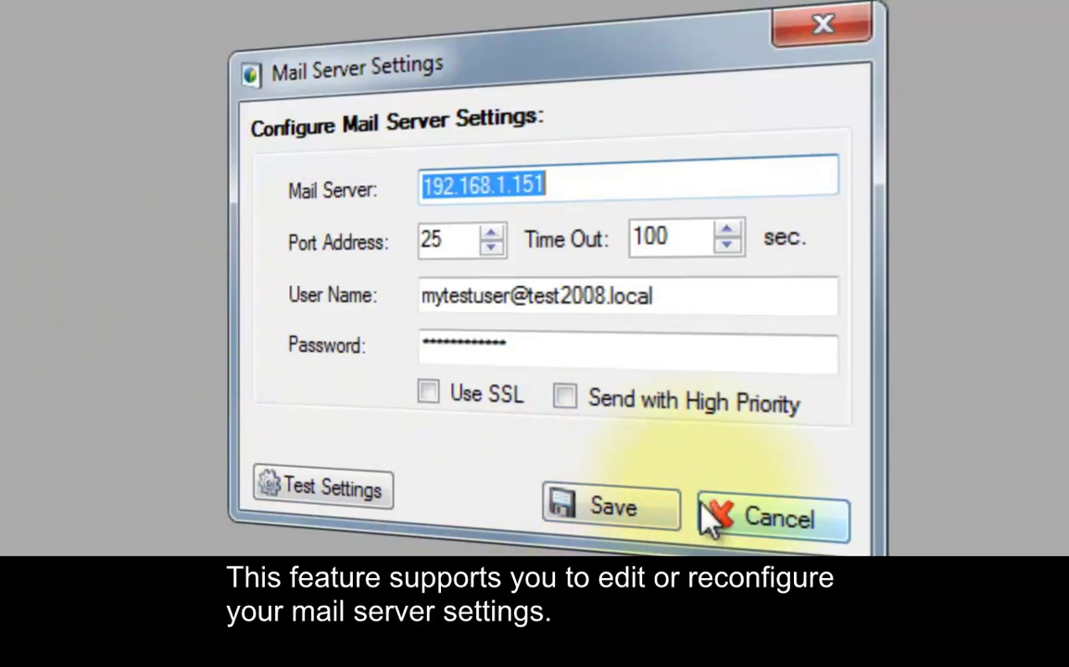
{"action": "left_click", "coordinate": [721, 522]}
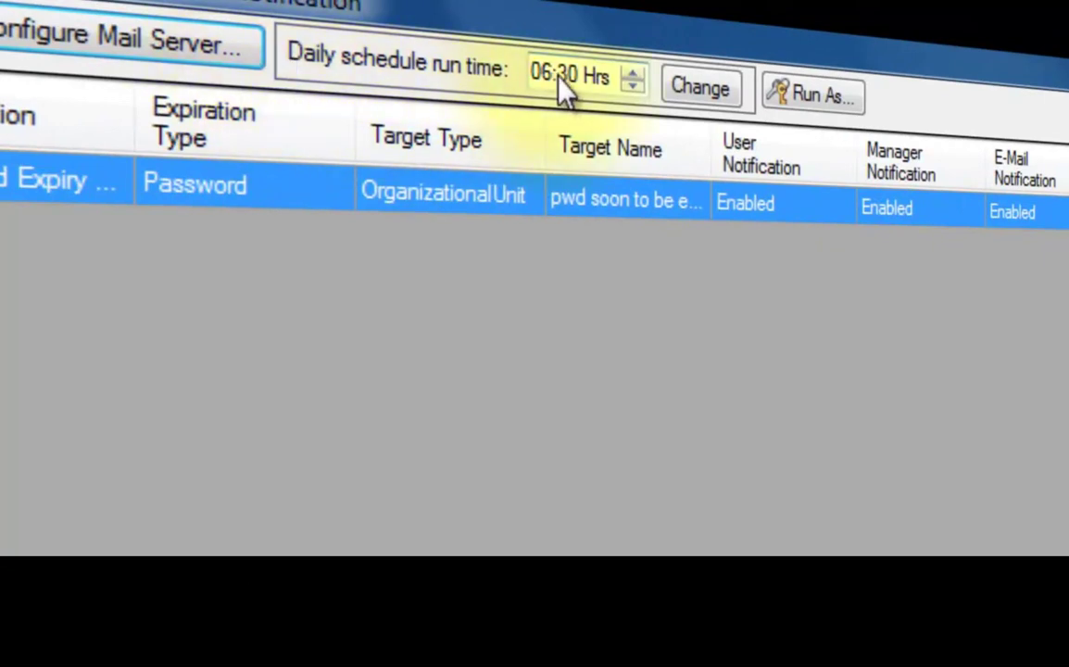
Change the daily schedule run time to 10:00 Hrs and acknowledge the time change message
{"action": "left_click", "coordinate": [632, 81]}
{"action": "type", "text": "1015"}
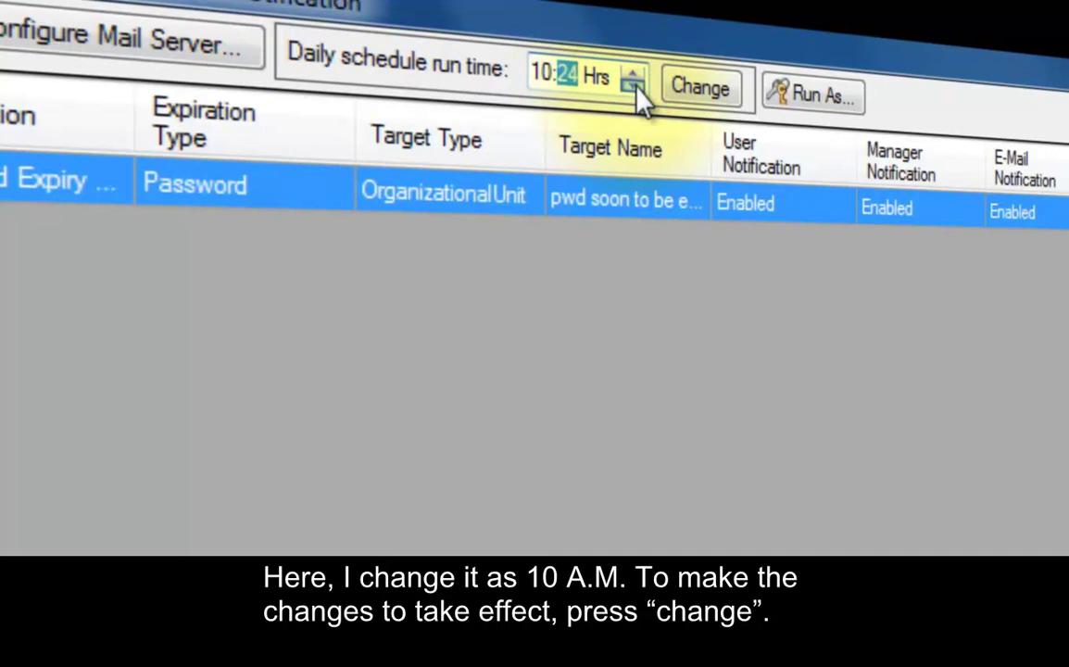
{"action": "type", "text": "00"}
{"action": "left_click", "coordinate": [646, 79]}
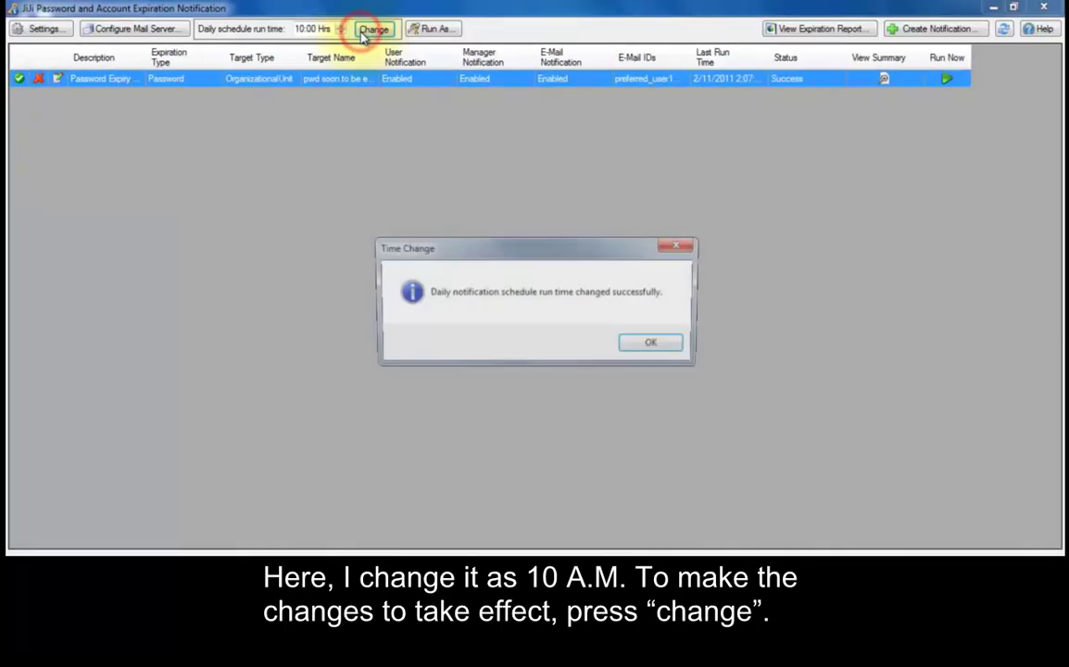
{"action": "left_click", "coordinate": [644, 341]}
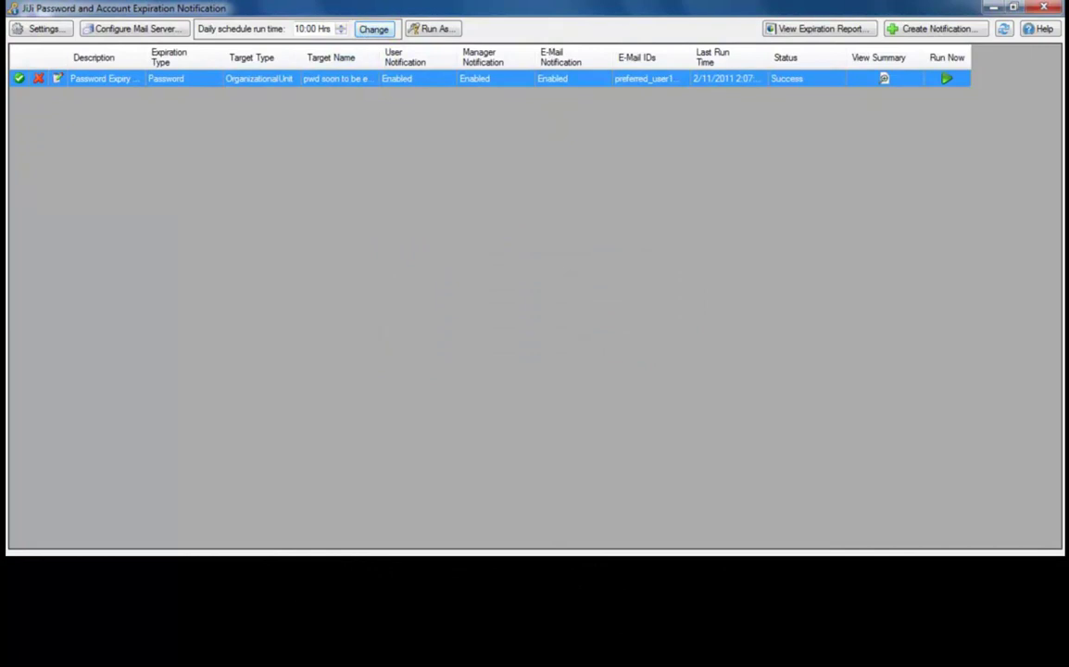
{"action": "left_click", "coordinate": [436, 29]}
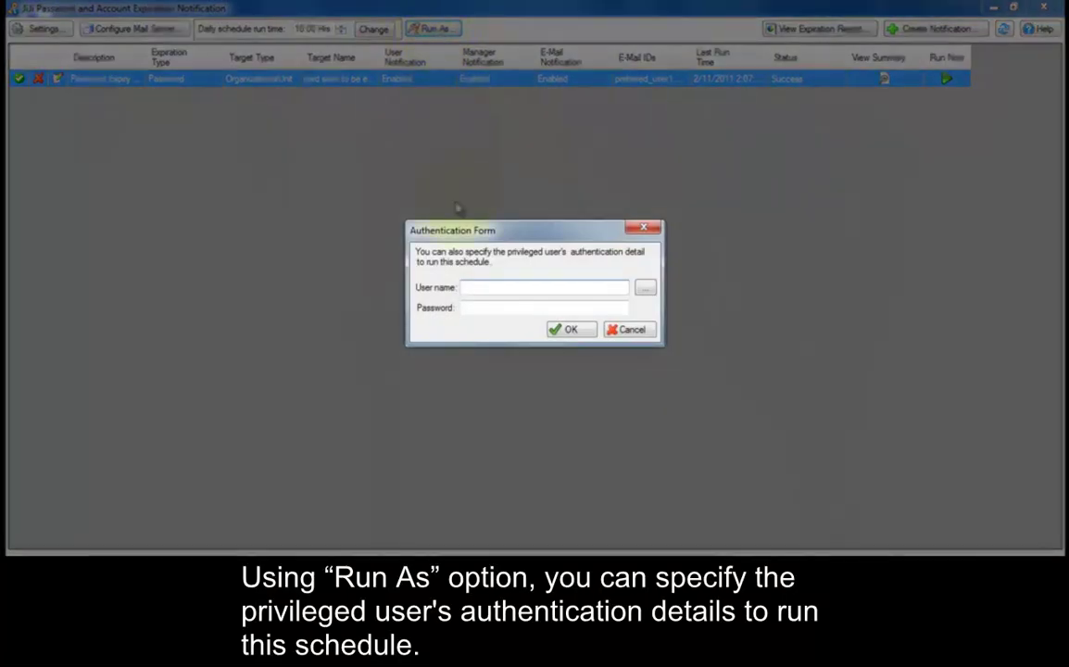
Enter the privileged admin account and its password as Run As credentials, confirming Active Directory access
{"action": "left_click", "coordinate": [468, 288]}
{"action": "type", "text": "admin"}
{"action": "key", "text": "Tab"}
{"action": "type", "text": "************"}
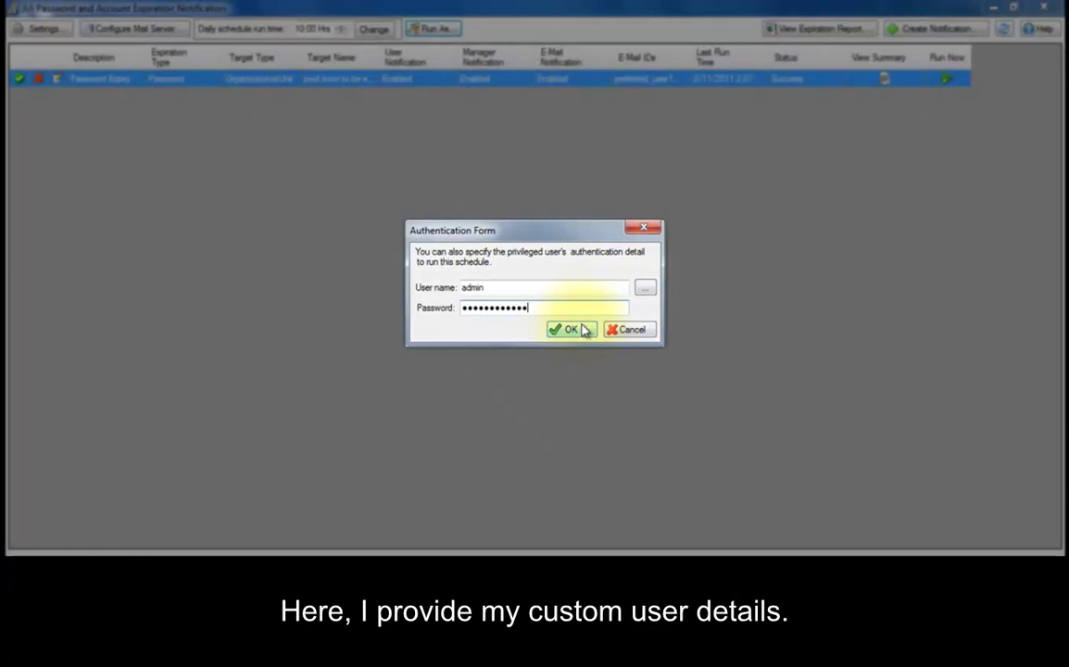
{"action": "left_click", "coordinate": [580, 329]}
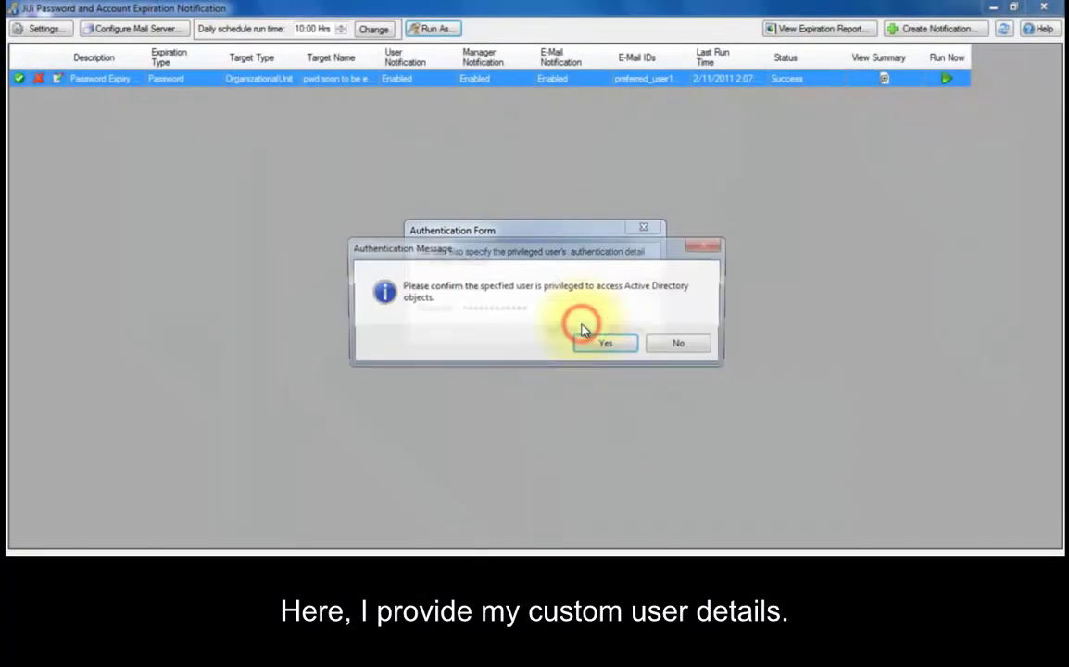
{"action": "left_click", "coordinate": [586, 341]}
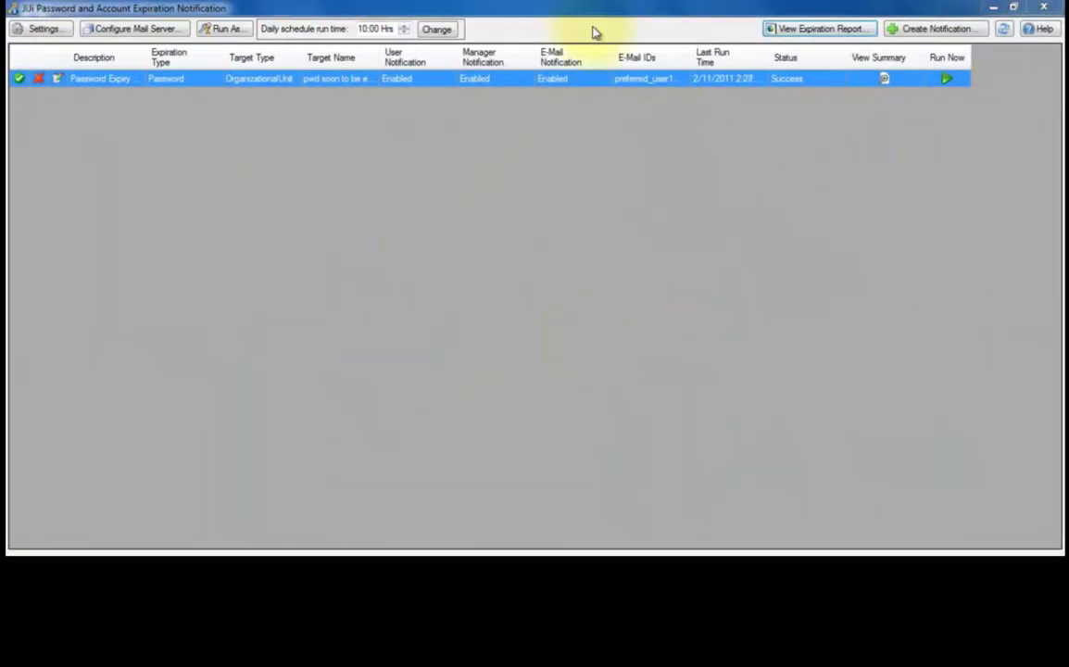
{"action": "left_click", "coordinate": [818, 30]}
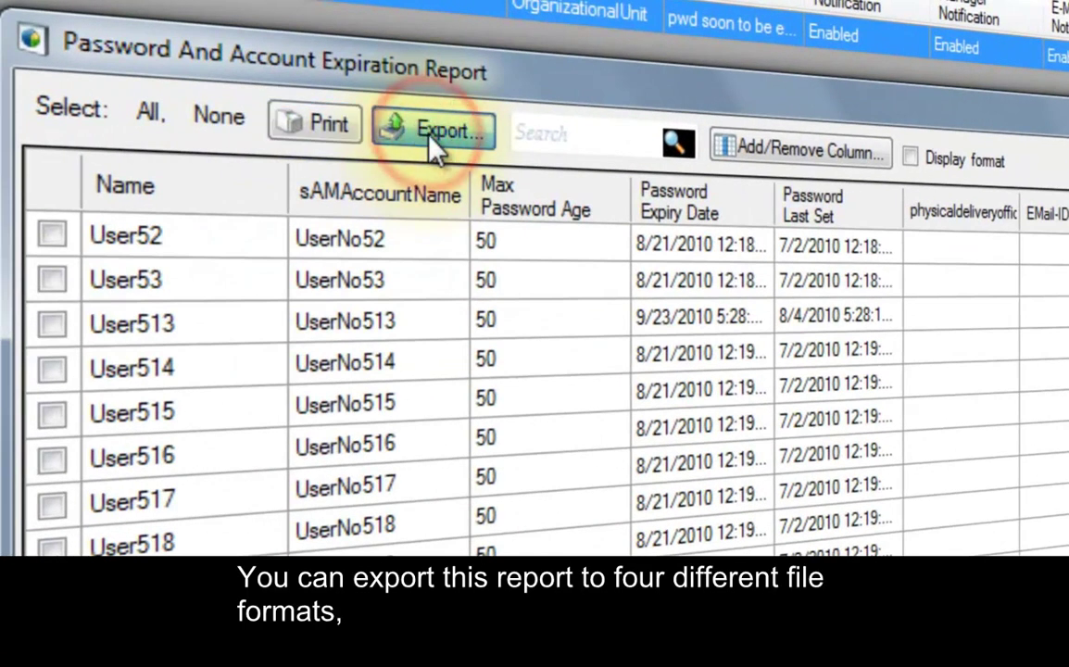
Export the checked User52 and User53 report rows to a PDF named tested123
{"action": "left_click", "coordinate": [430, 137]}
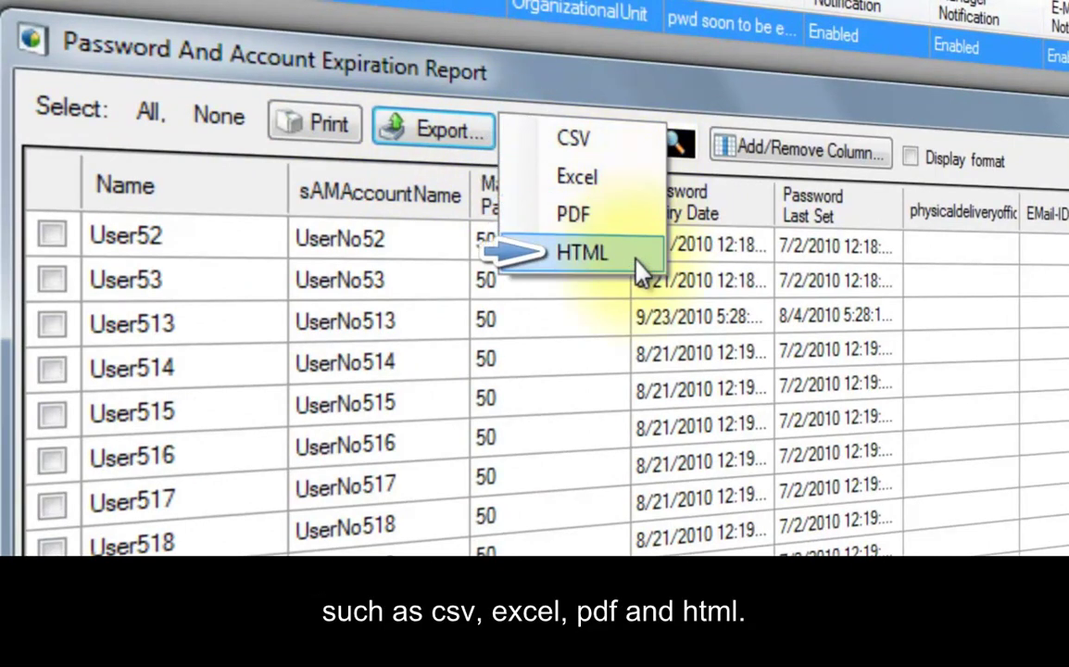
{"action": "left_click", "coordinate": [53, 237]}
{"action": "left_click", "coordinate": [53, 279]}
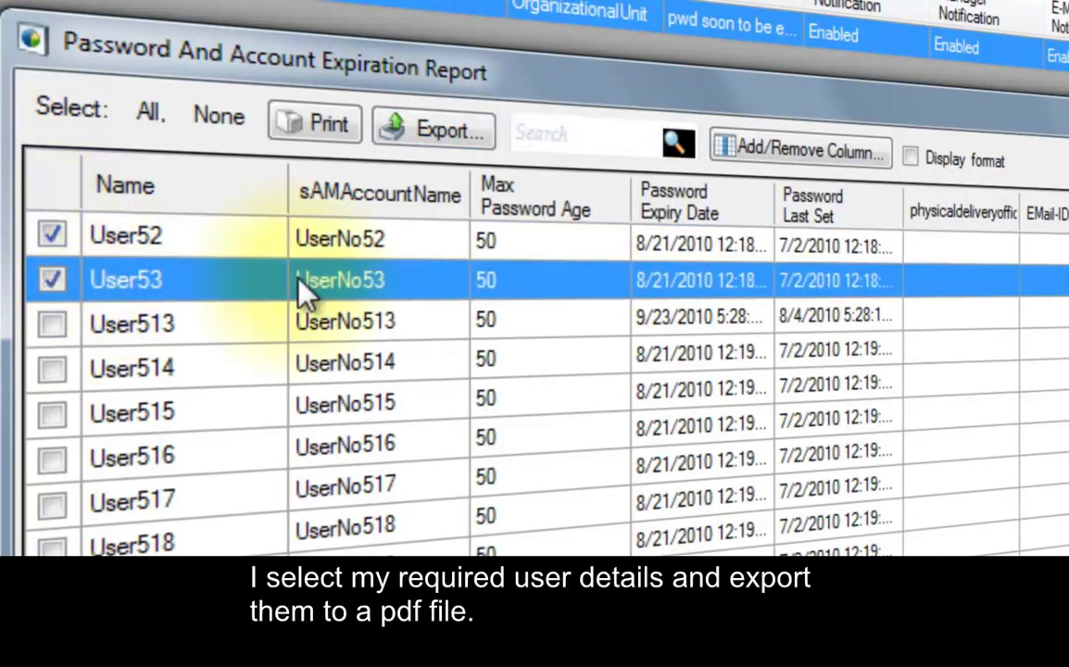
{"action": "left_click", "coordinate": [452, 137]}
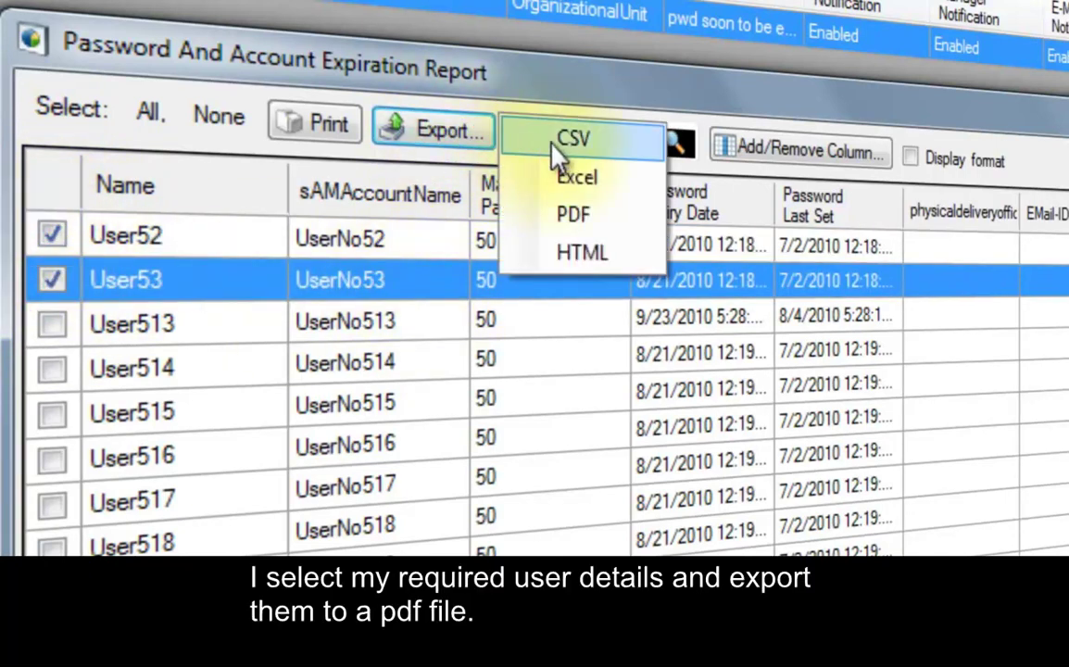
{"action": "left_click", "coordinate": [573, 214]}
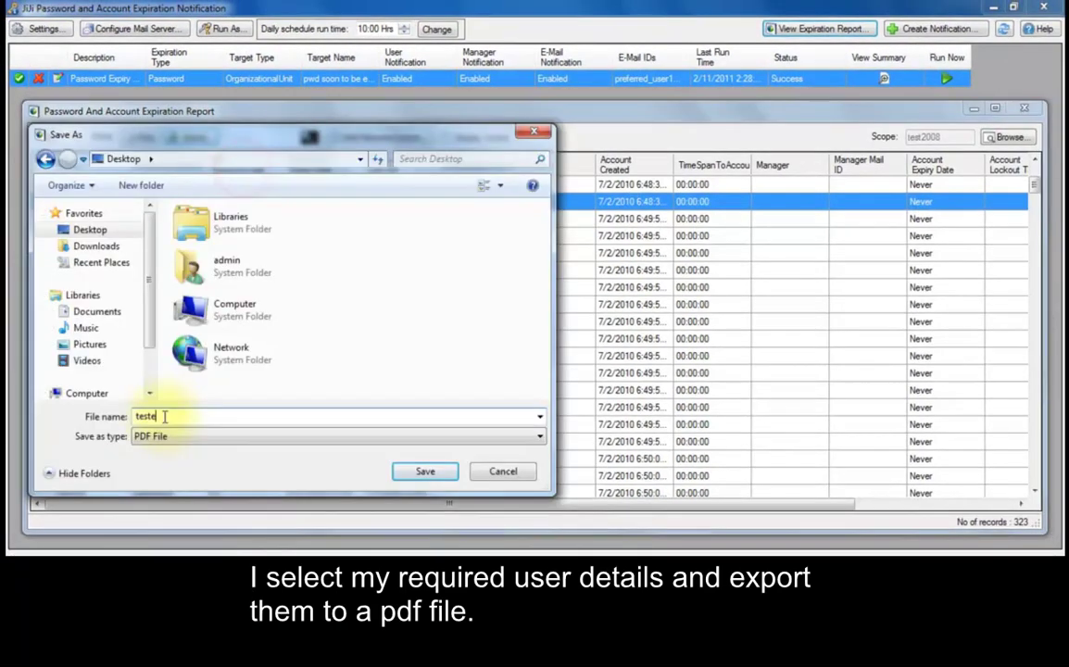
{"action": "type", "text": "123"}
{"action": "left_click", "coordinate": [424, 475]}
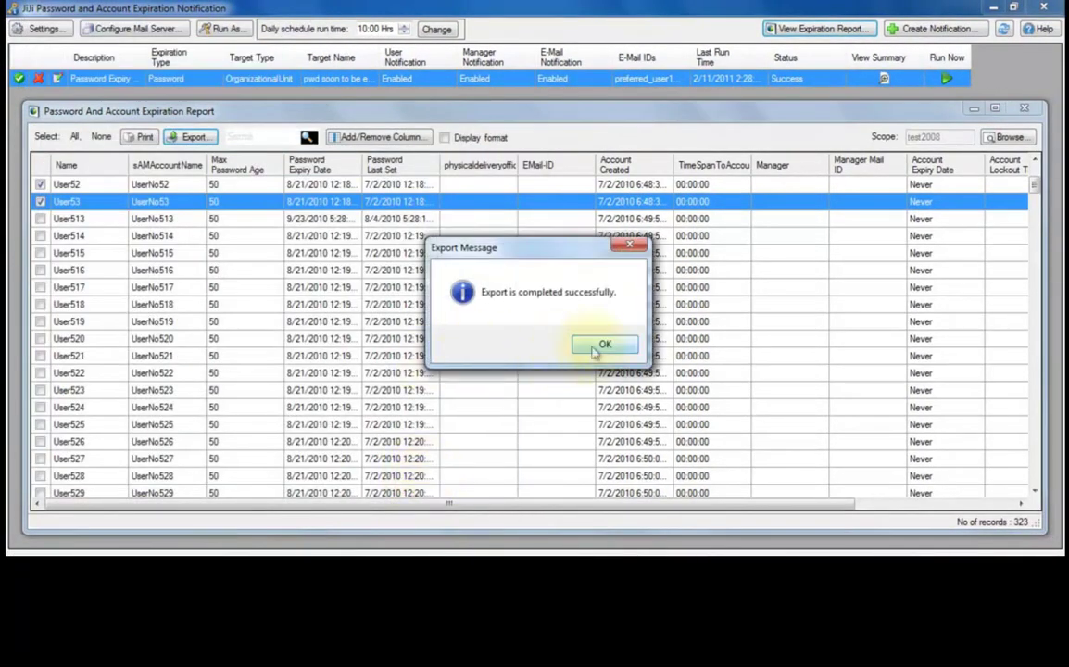
{"action": "left_click", "coordinate": [594, 347]}
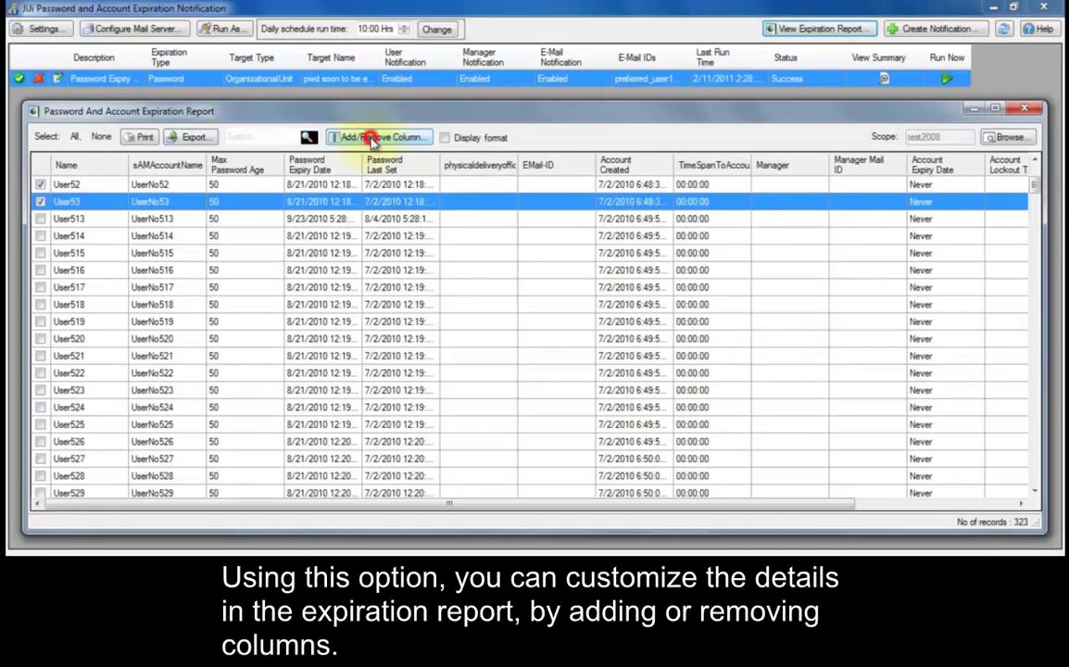
Remove the homephone column from the report layout, then toggle friendly column headings on and back off
{"action": "left_click", "coordinate": [363, 73]}
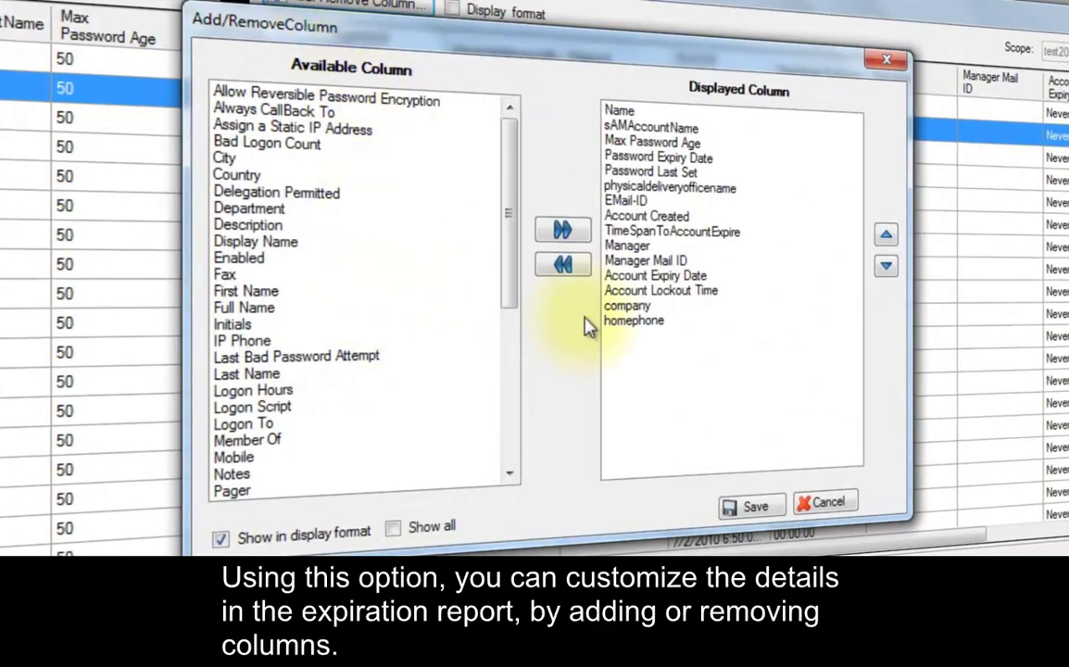
{"action": "left_click", "coordinate": [634, 320]}
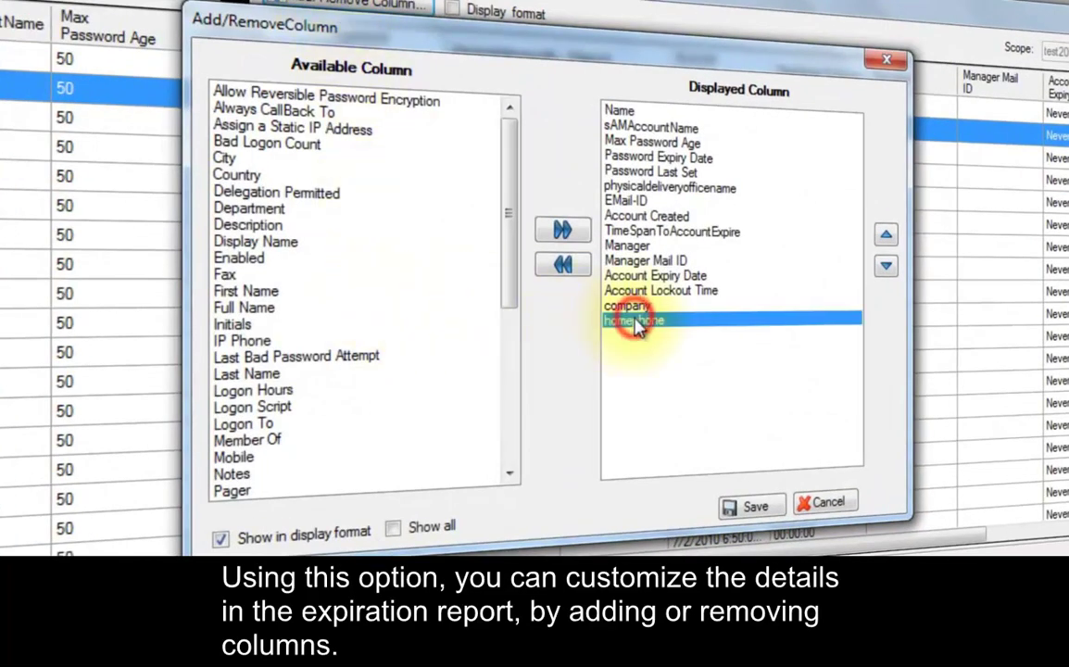
{"action": "left_click", "coordinate": [563, 265]}
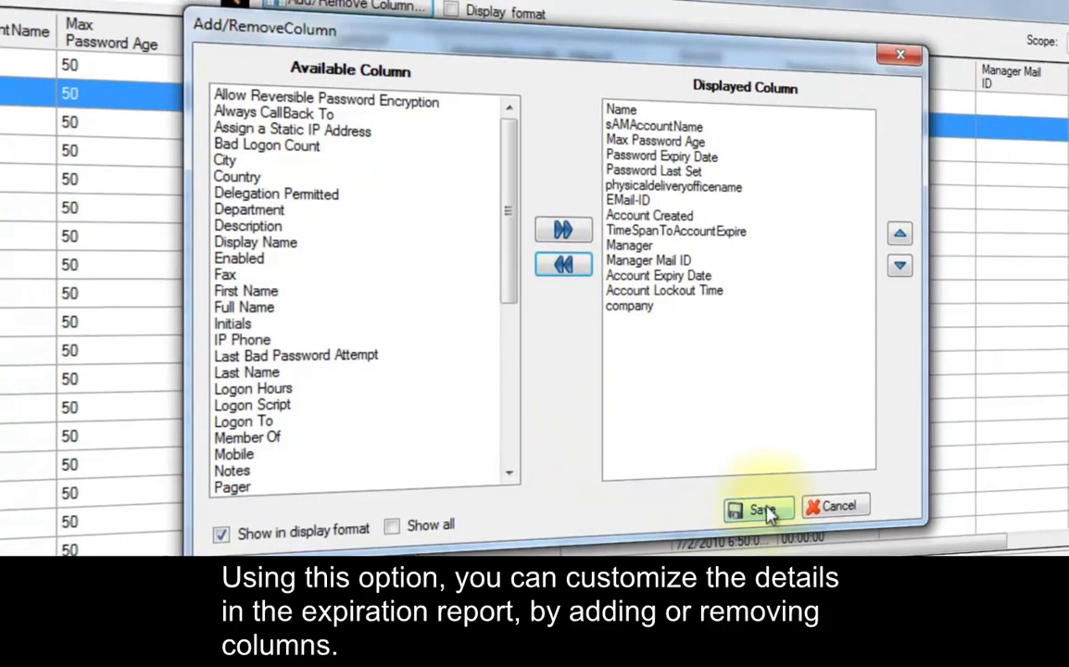
{"action": "left_click", "coordinate": [748, 506]}
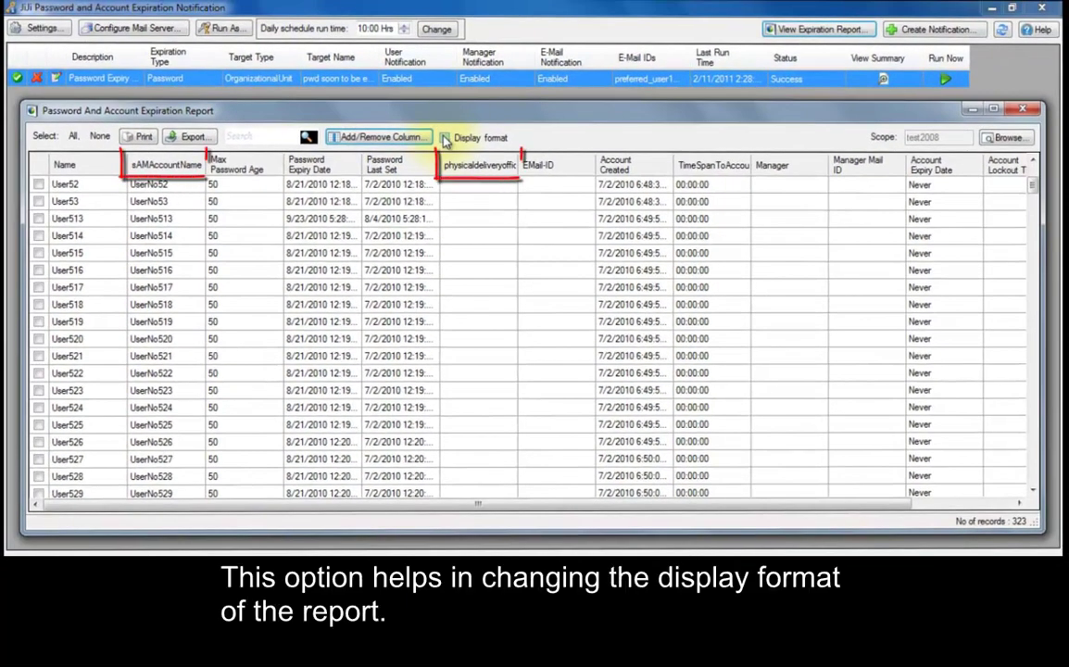
{"action": "left_click", "coordinate": [445, 138]}
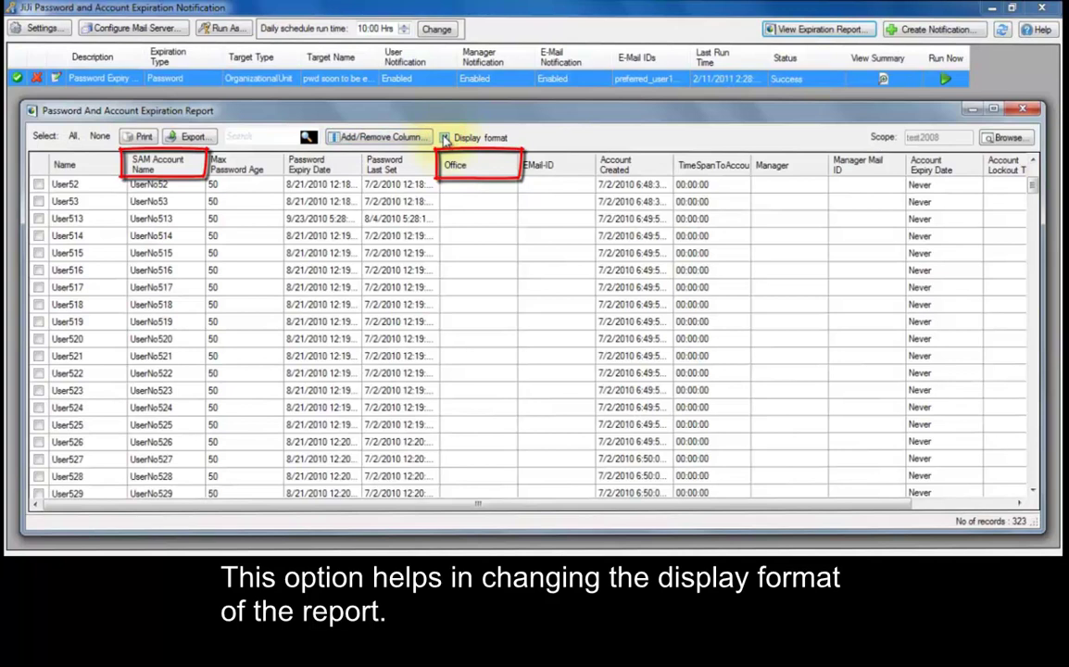
{"action": "left_click", "coordinate": [445, 138]}
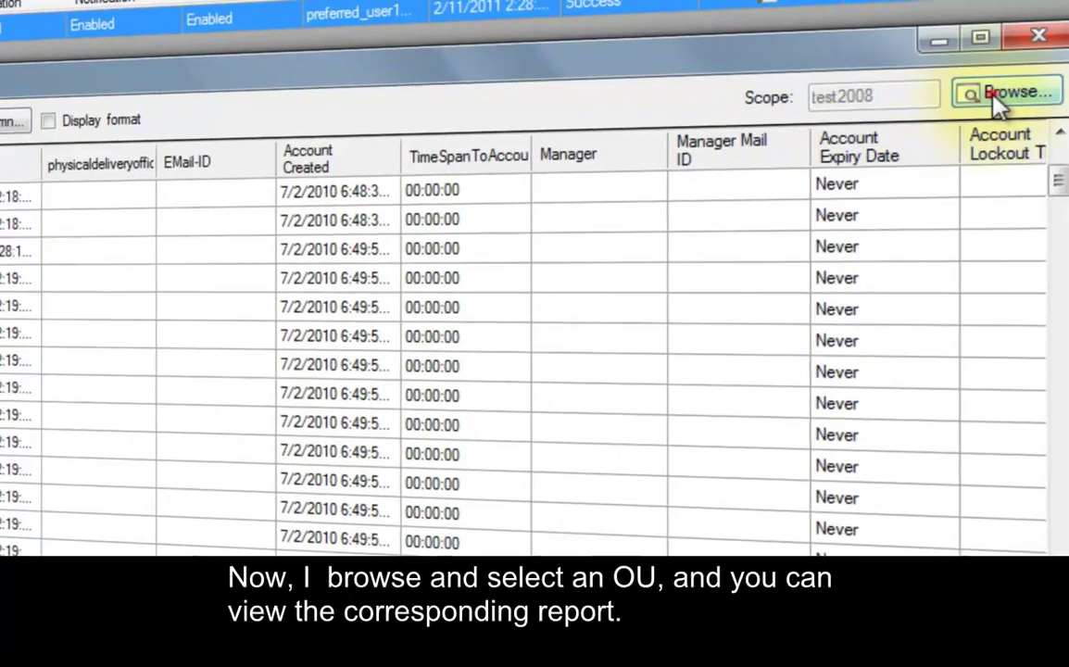
Scope the report to the test2008 'pwd soon to be expired' OU, review its 20 users, and close it
{"action": "left_click", "coordinate": [969, 92]}
{"action": "left_click", "coordinate": [325, 258]}
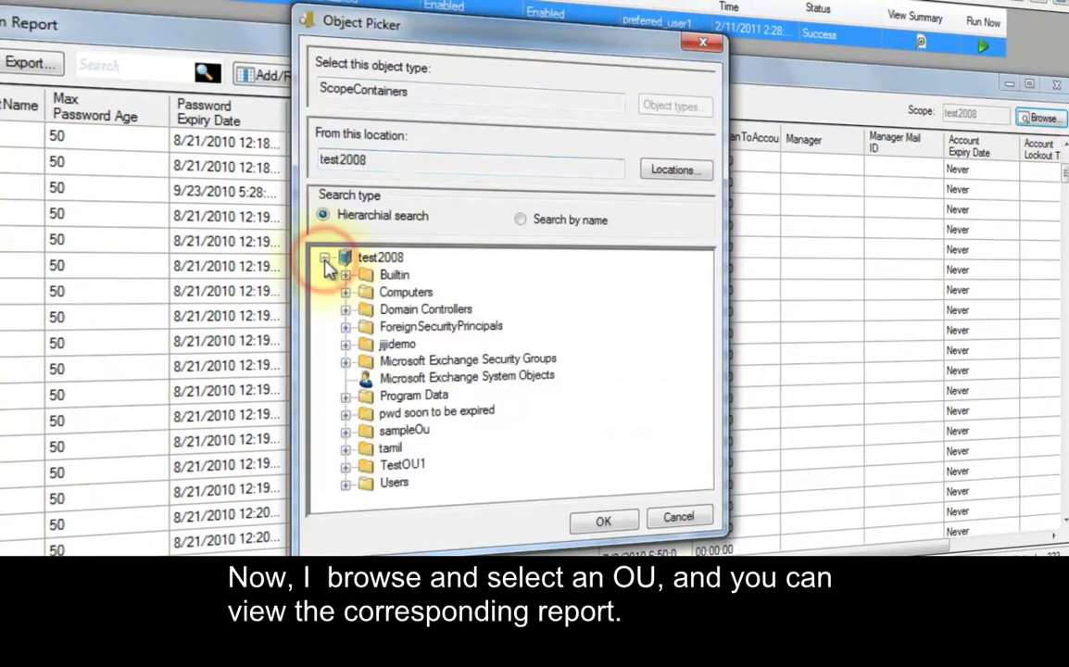
{"action": "left_click", "coordinate": [389, 413]}
{"action": "left_click", "coordinate": [593, 517]}
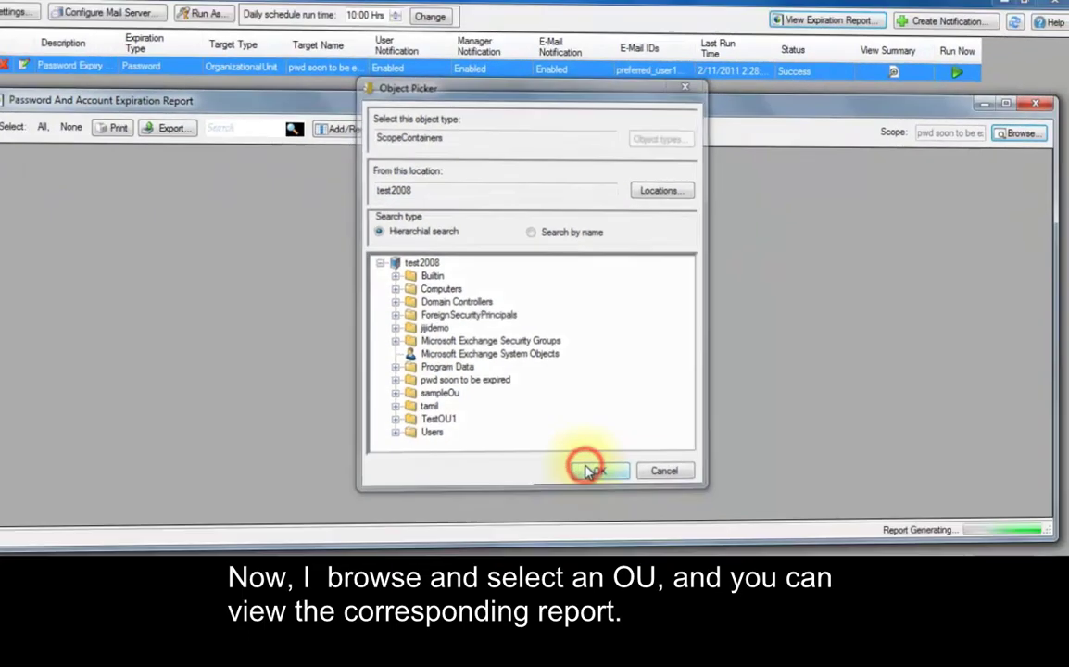
{"action": "scroll", "coordinate": [1038, 468], "scroll_direction": "down", "scroll_amount": 1}
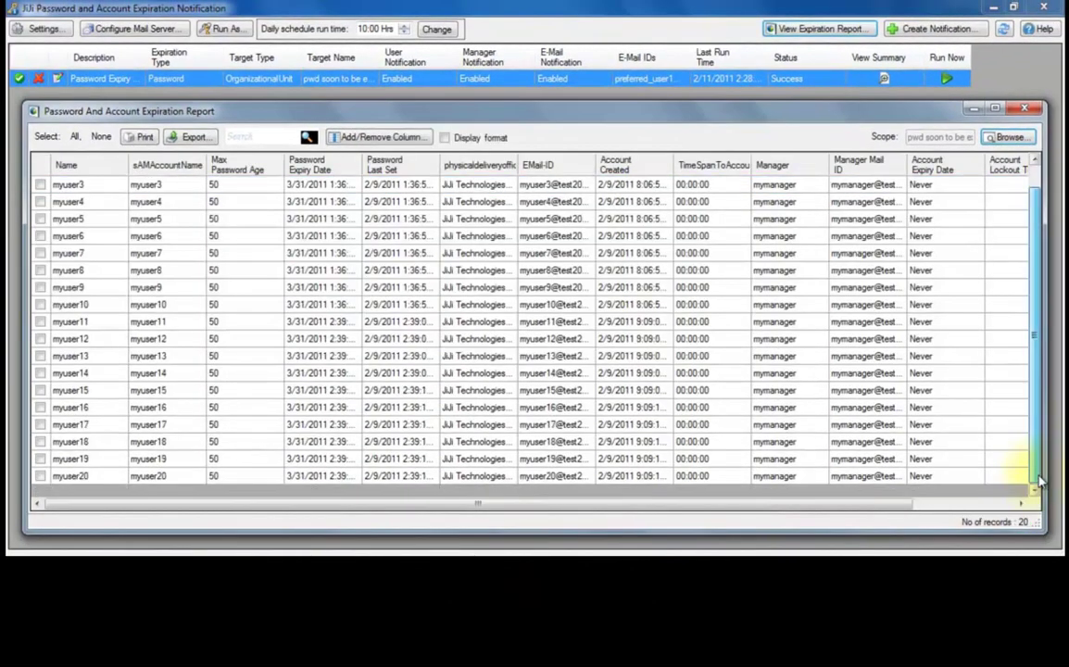
{"action": "left_click", "coordinate": [1023, 110]}
{"action": "left_click", "coordinate": [926, 29]}
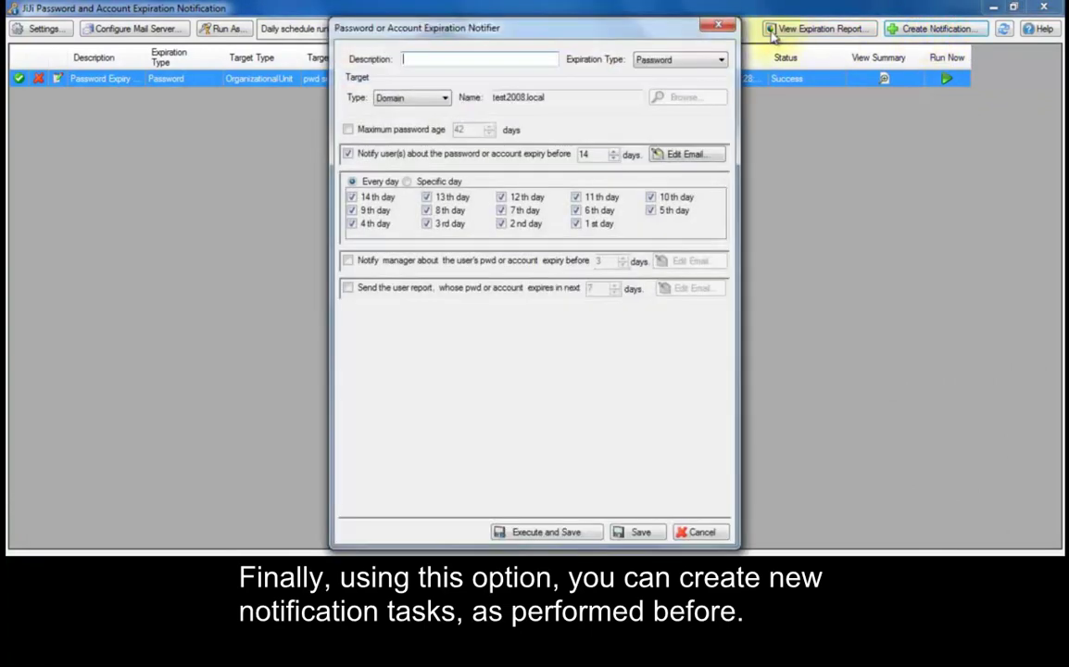
Close the new notification task form without saving and bring up the Help menu
{"action": "left_click", "coordinate": [718, 28]}
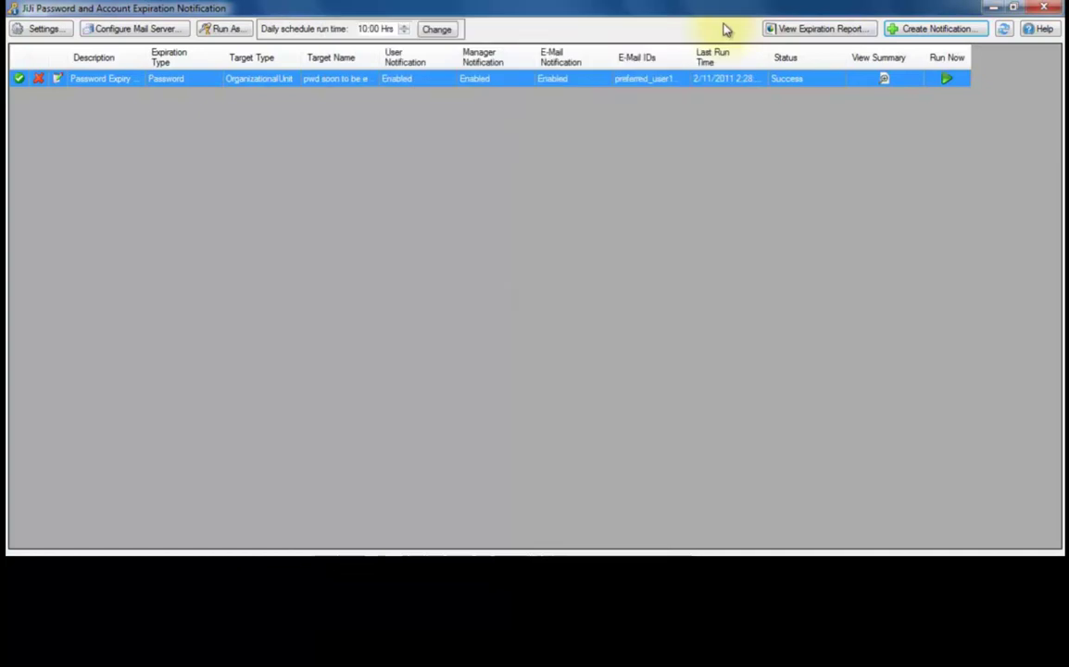
{"action": "left_click", "coordinate": [1044, 29]}
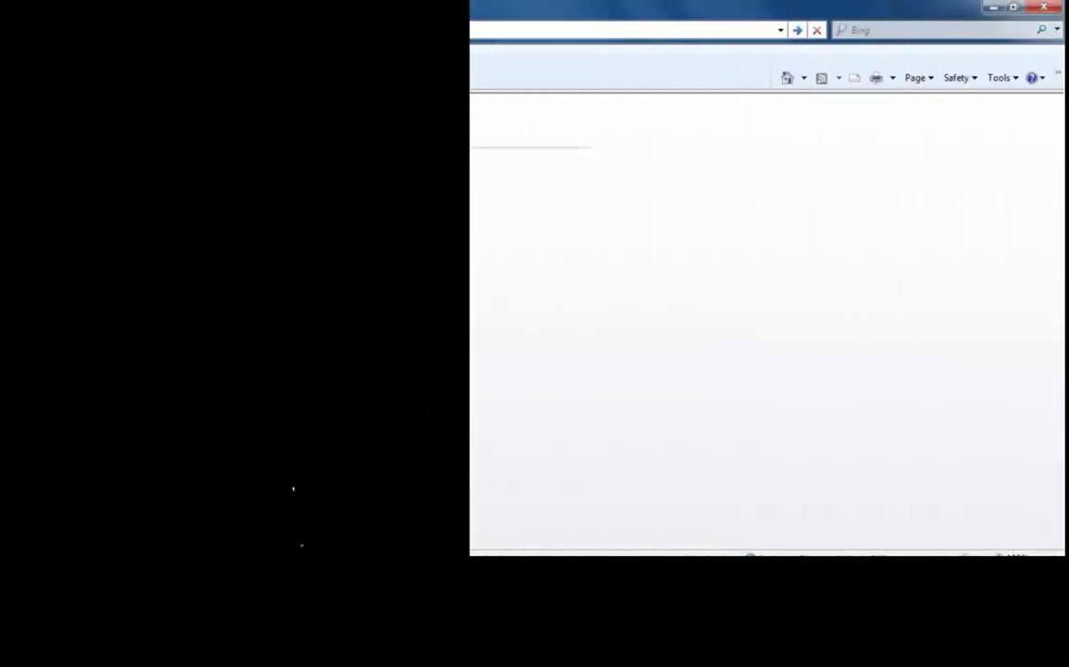
{"action": "type", "text": "https://192.168.1.1"}
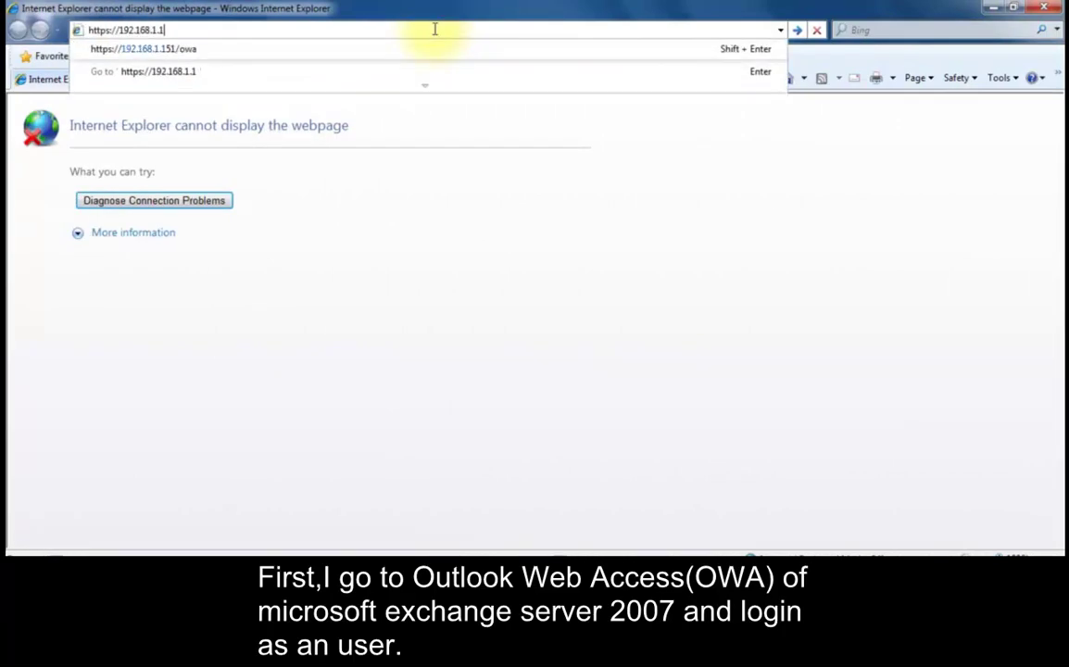
{"action": "left_click", "coordinate": [446, 340]}
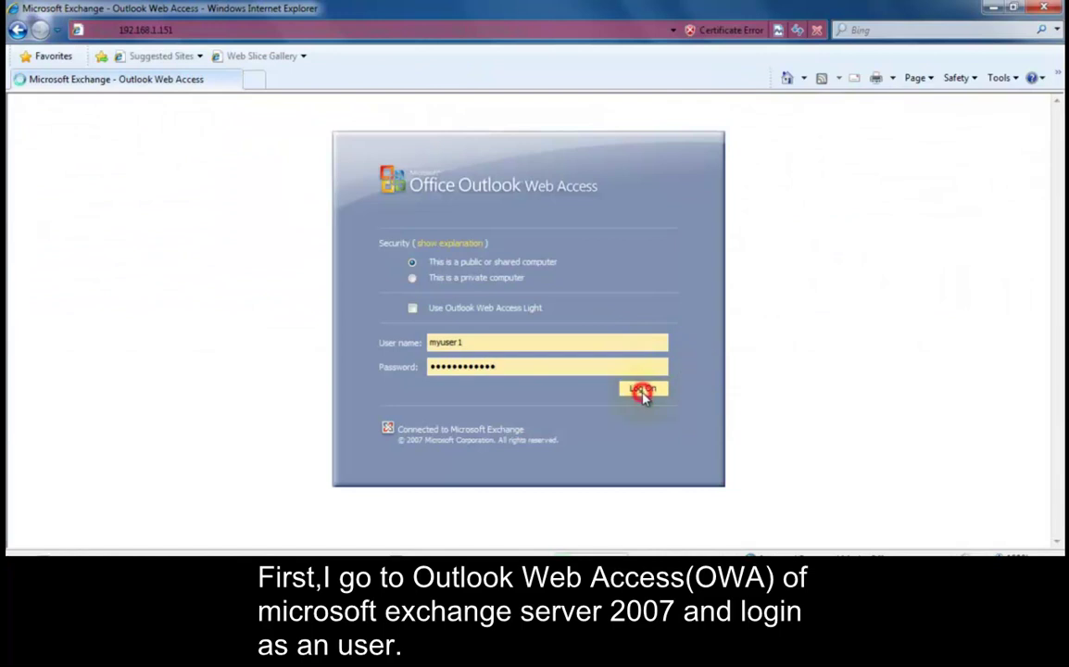
{"action": "left_click", "coordinate": [642, 389]}
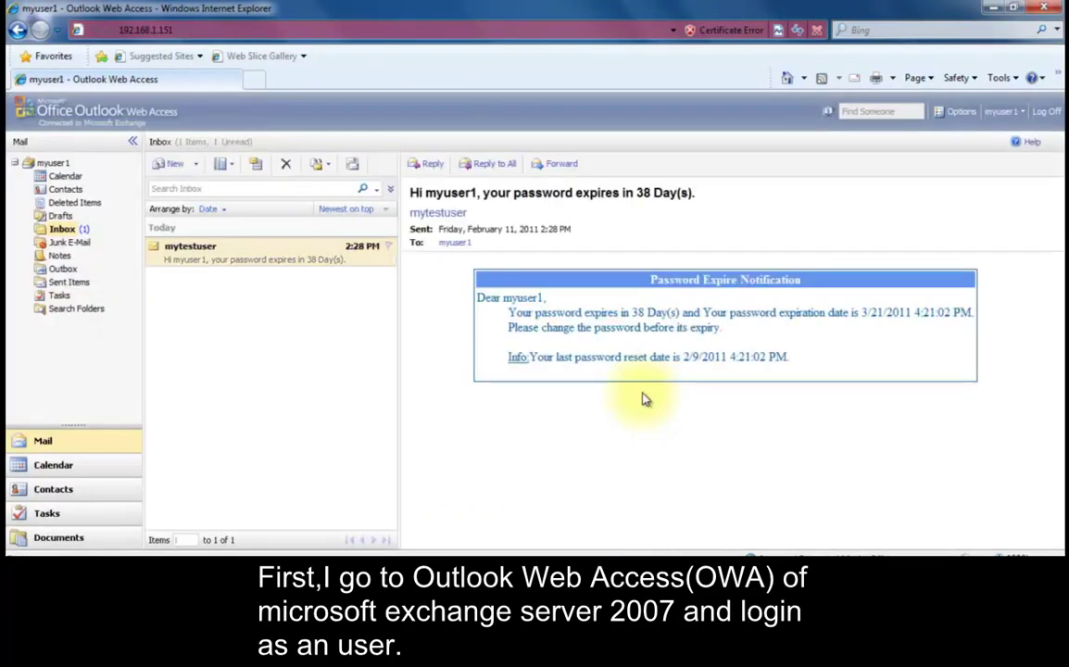
{"action": "double_click", "coordinate": [322, 262]}
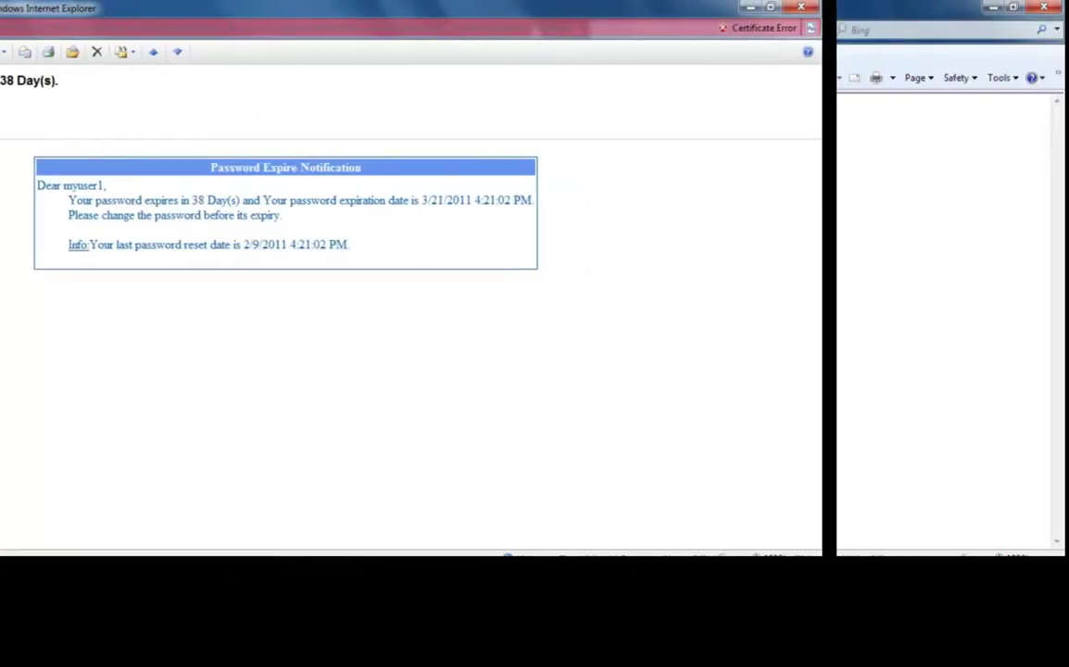
Log on to the manager's mailbox and open one of the password-expiry notification emails
{"action": "key", "text": "Tab"}
{"action": "type", "text": "•••"}
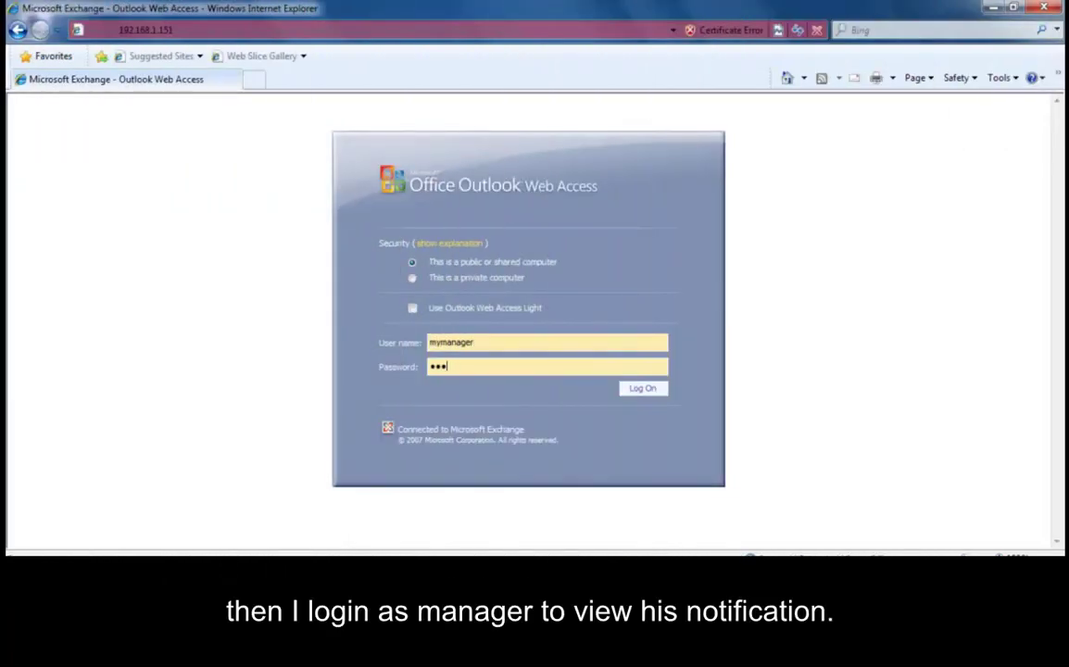
{"action": "left_click", "coordinate": [645, 389]}
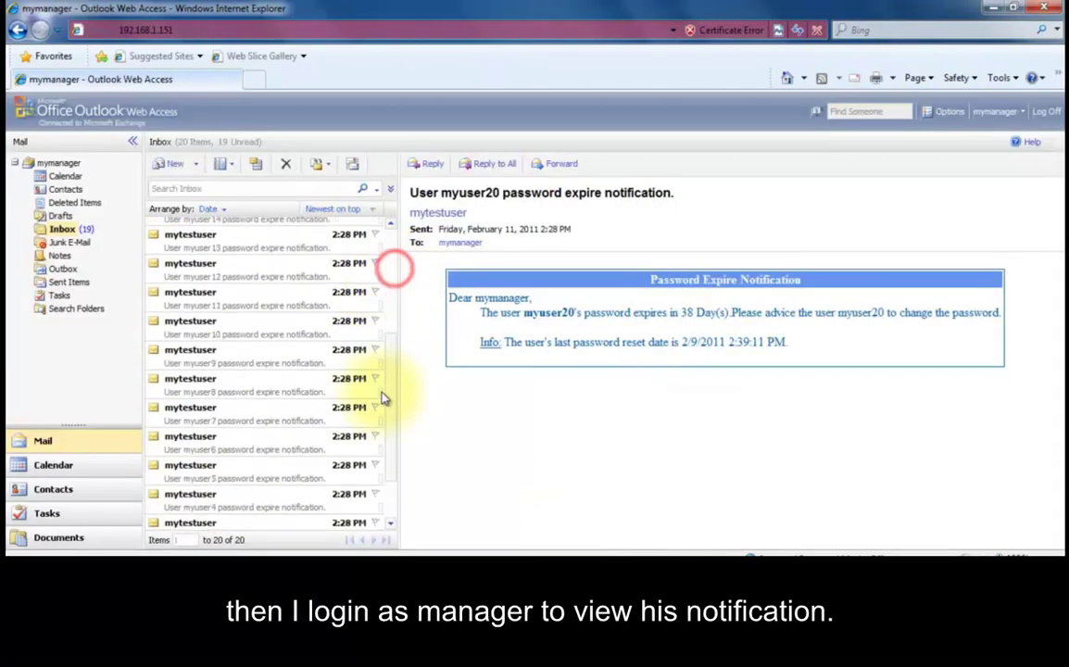
{"action": "double_click", "coordinate": [343, 353]}
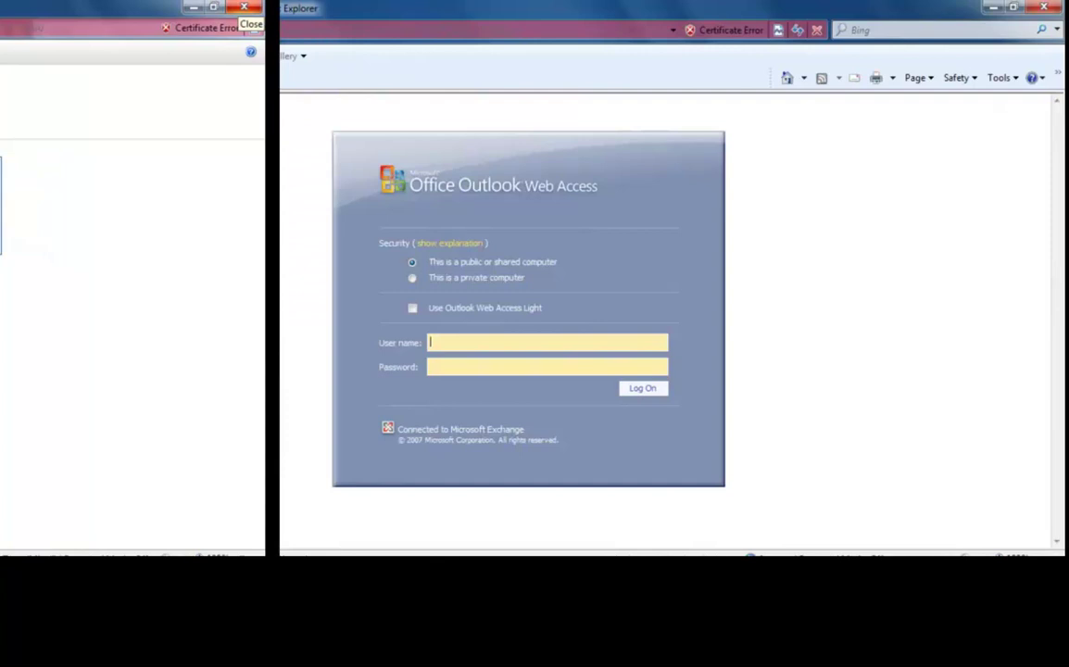
Log on as the preferred recipient to review the emailed expiration report, then log on to the administrator's mailbox
{"action": "type", "text": "pre"}
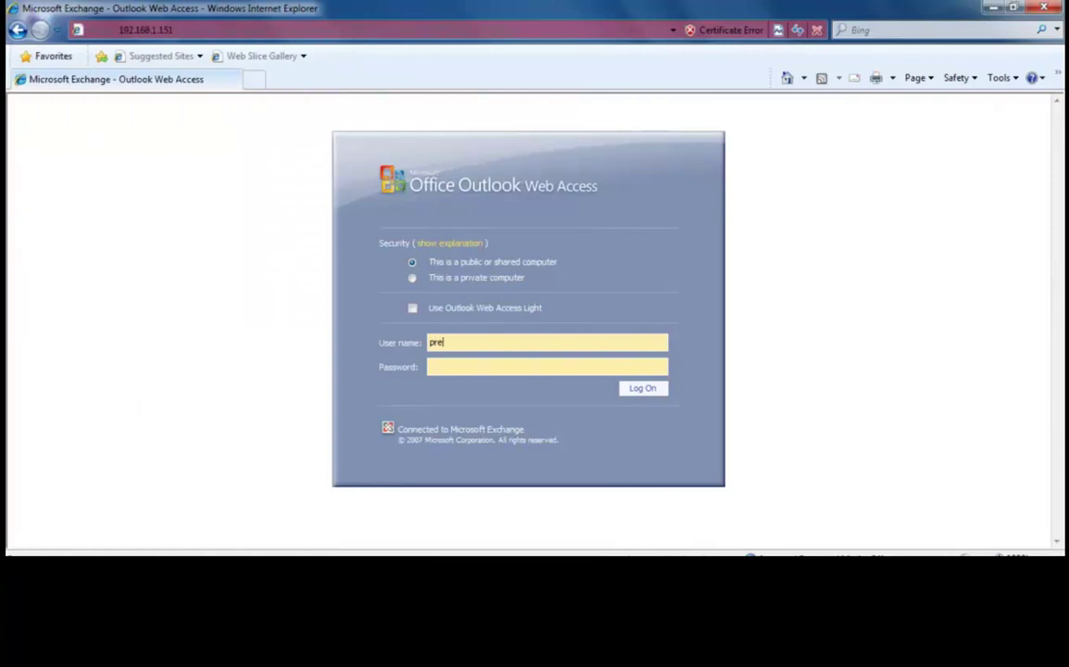
{"action": "type", "text": "ferred_user1"}
{"action": "left_click", "coordinate": [653, 393]}
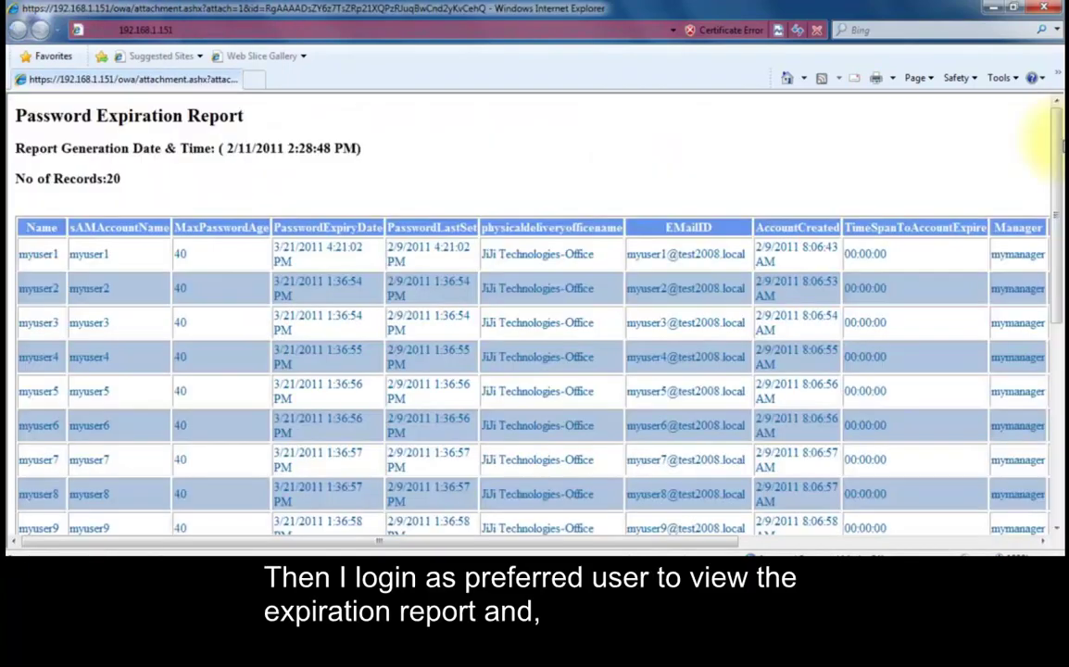
{"action": "scroll", "coordinate": [1047, 139], "scroll_direction": "down", "scroll_amount": 5}
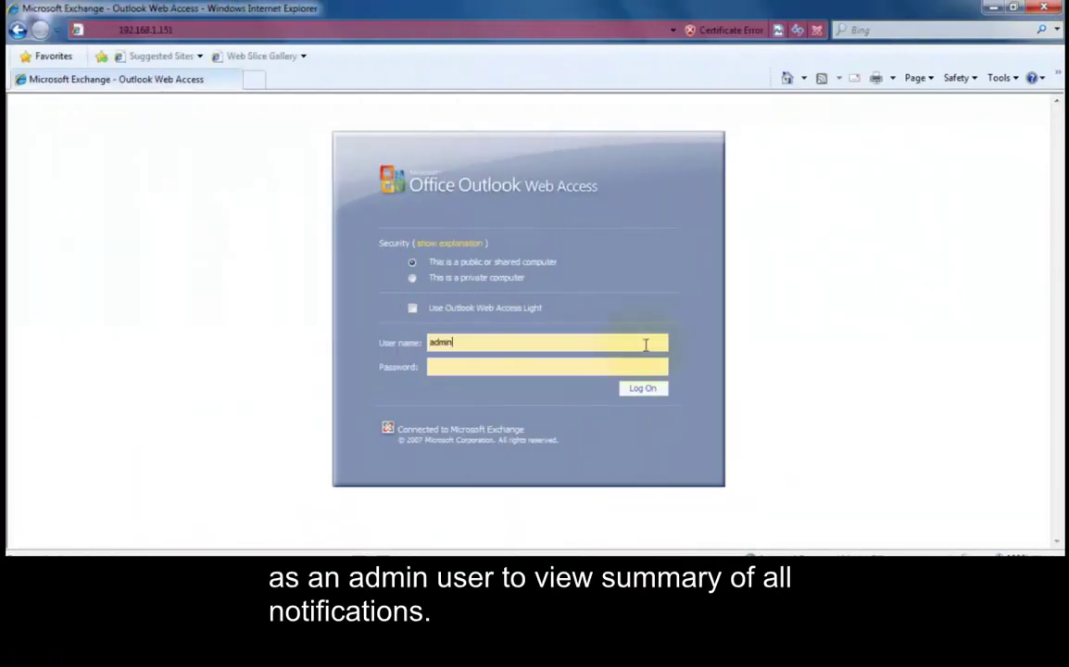
{"action": "left_click", "coordinate": [643, 388]}
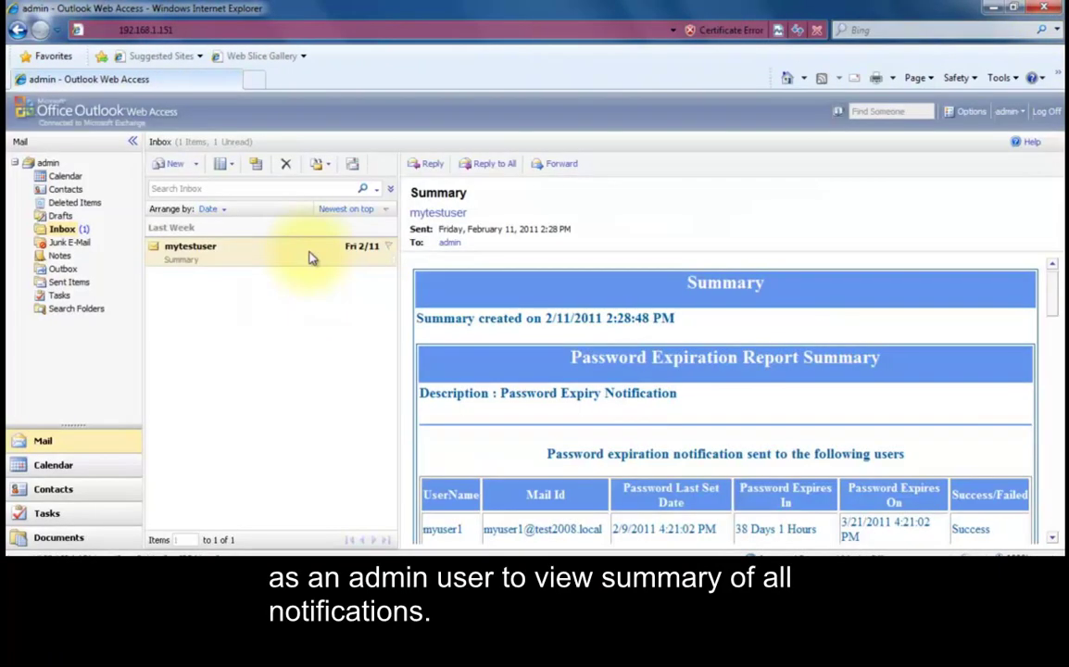